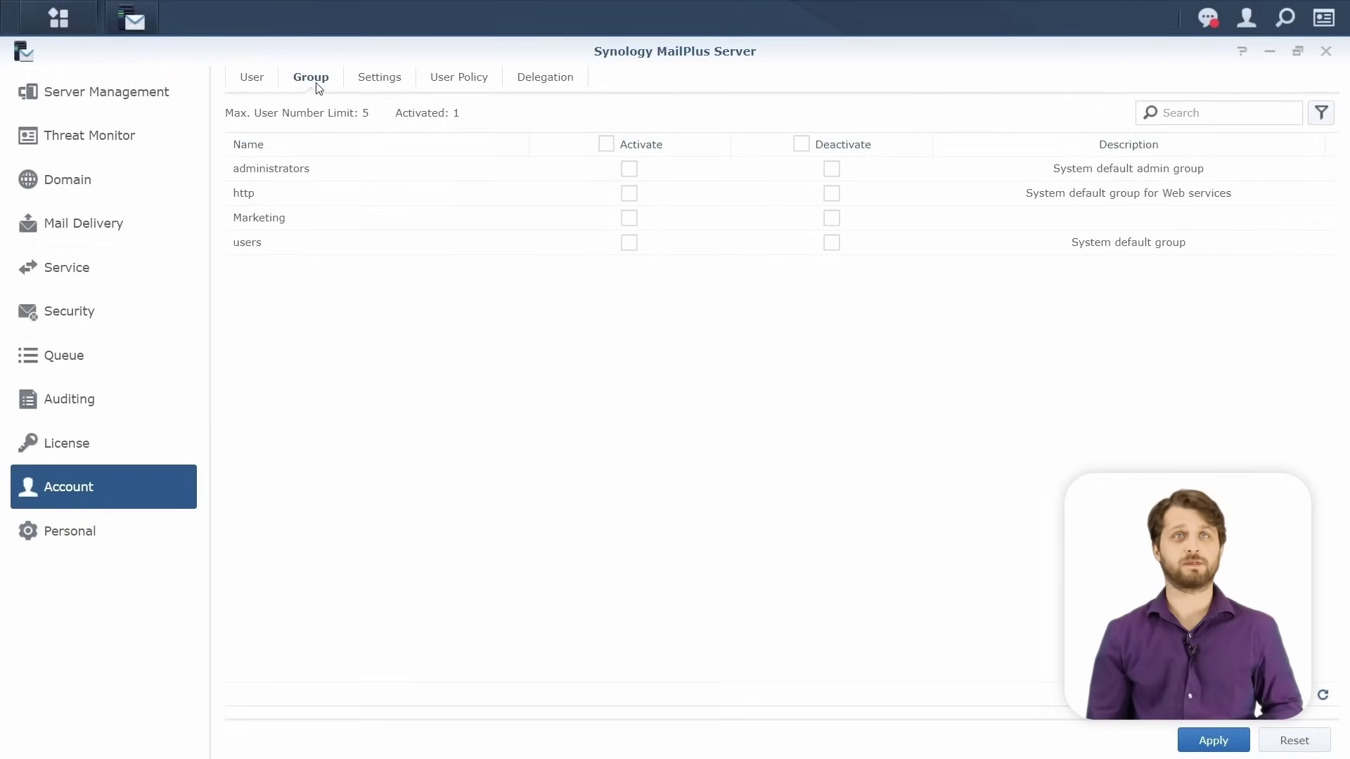
Review the activation settings and user policies, including the Create policy form, then return to the mail user list.
{"action": "left_click", "coordinate": [392, 83]}
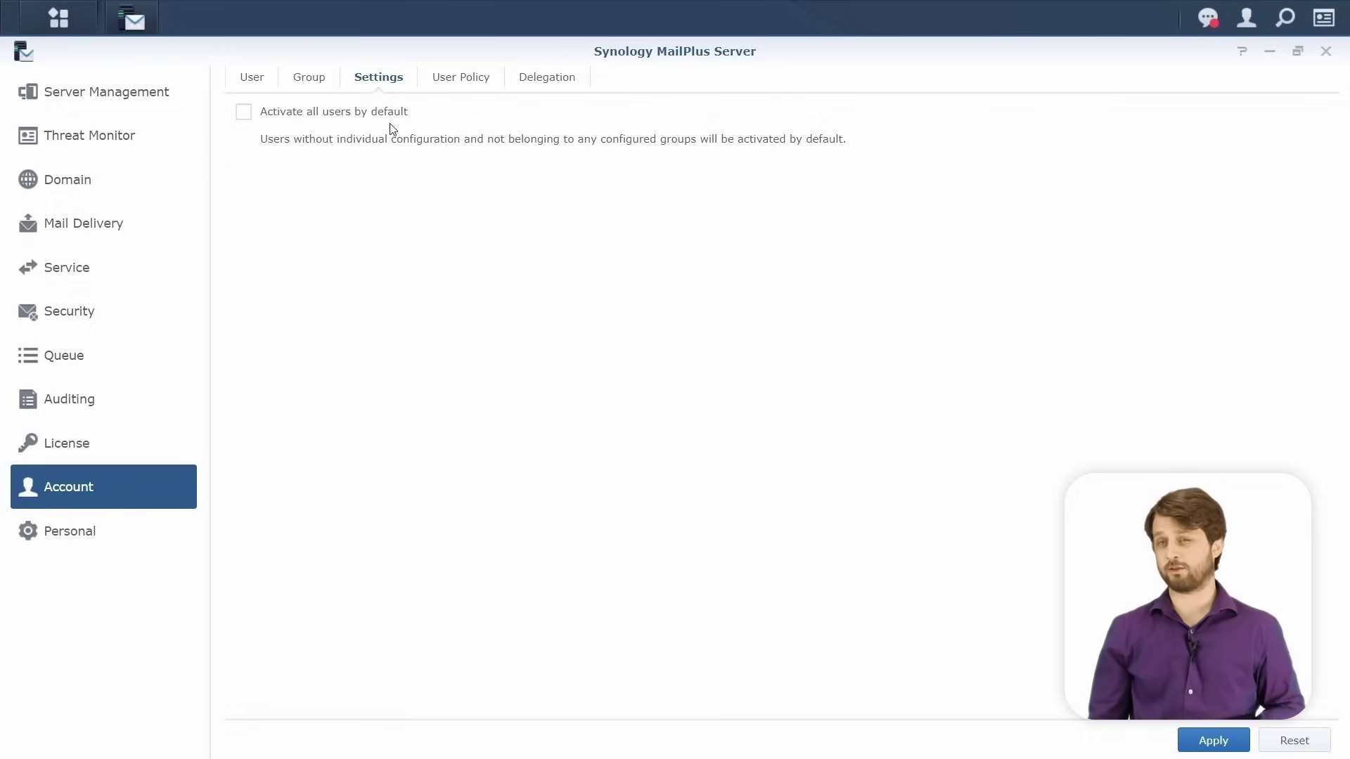
{"action": "left_click", "coordinate": [476, 76]}
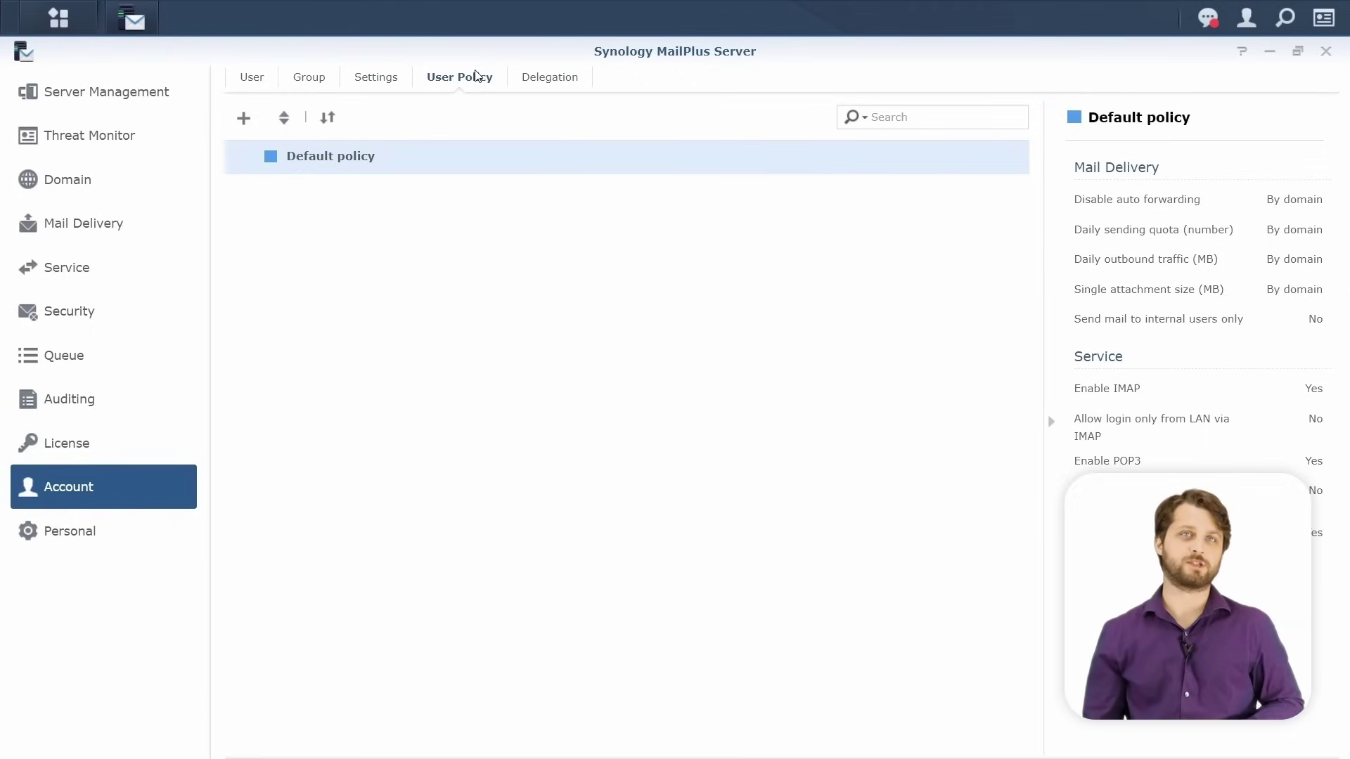
{"action": "left_click", "coordinate": [244, 119]}
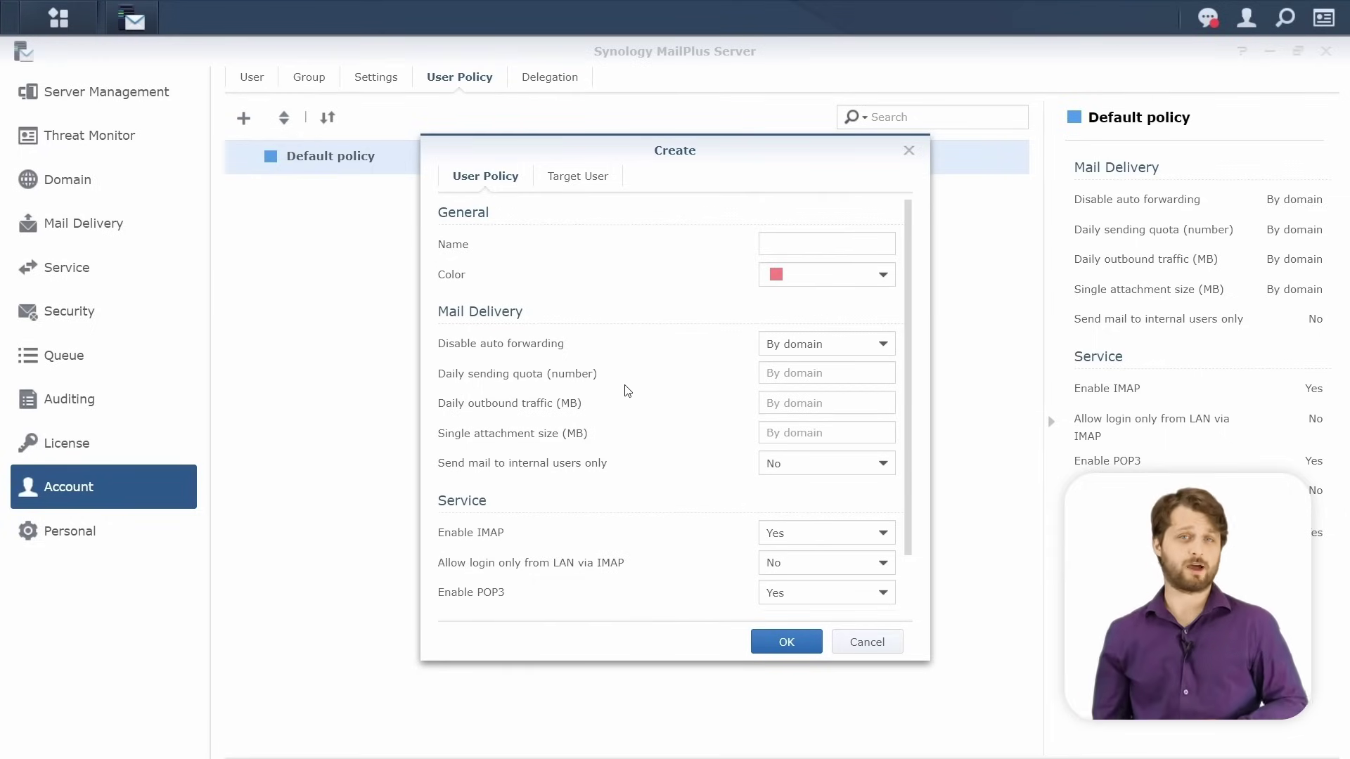
{"action": "scroll", "coordinate": [628, 391], "scroll_direction": "down", "scroll_amount": 1}
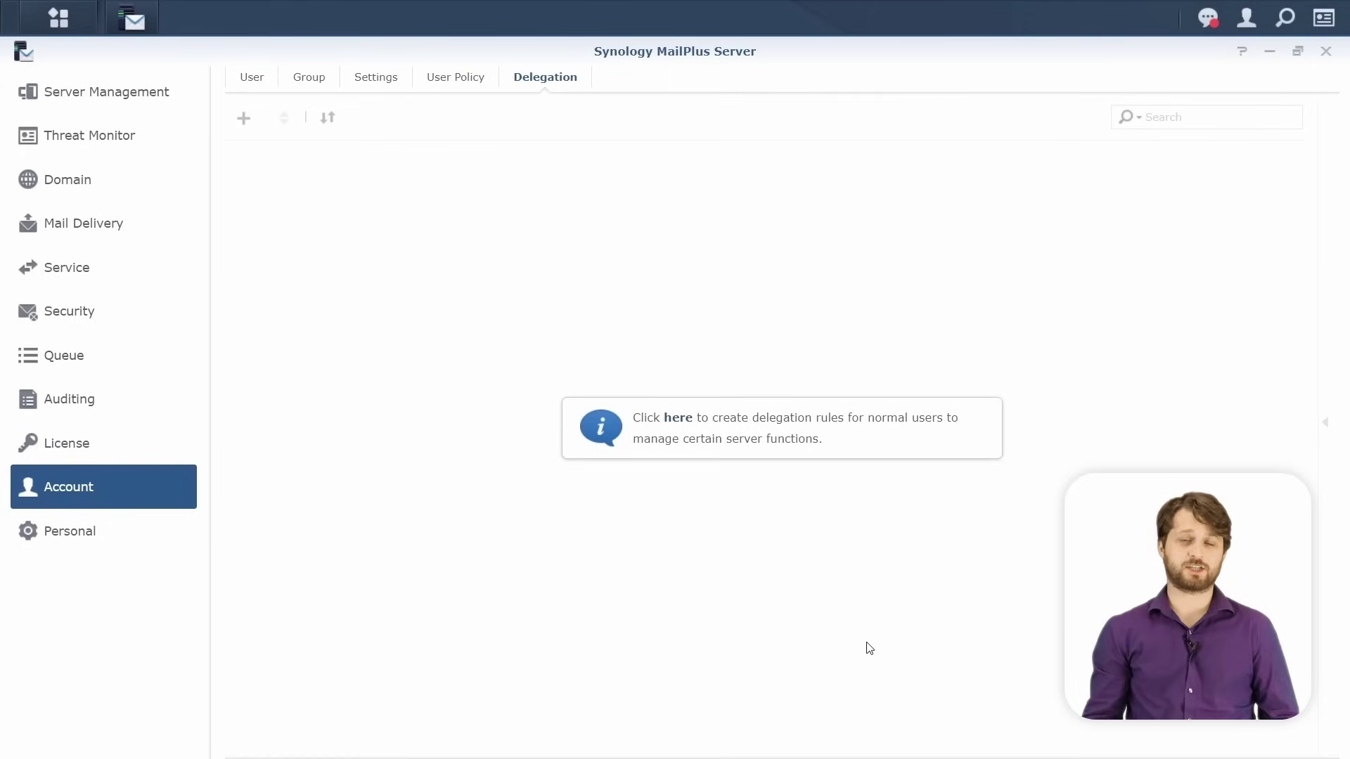
{"action": "left_click", "coordinate": [258, 86]}
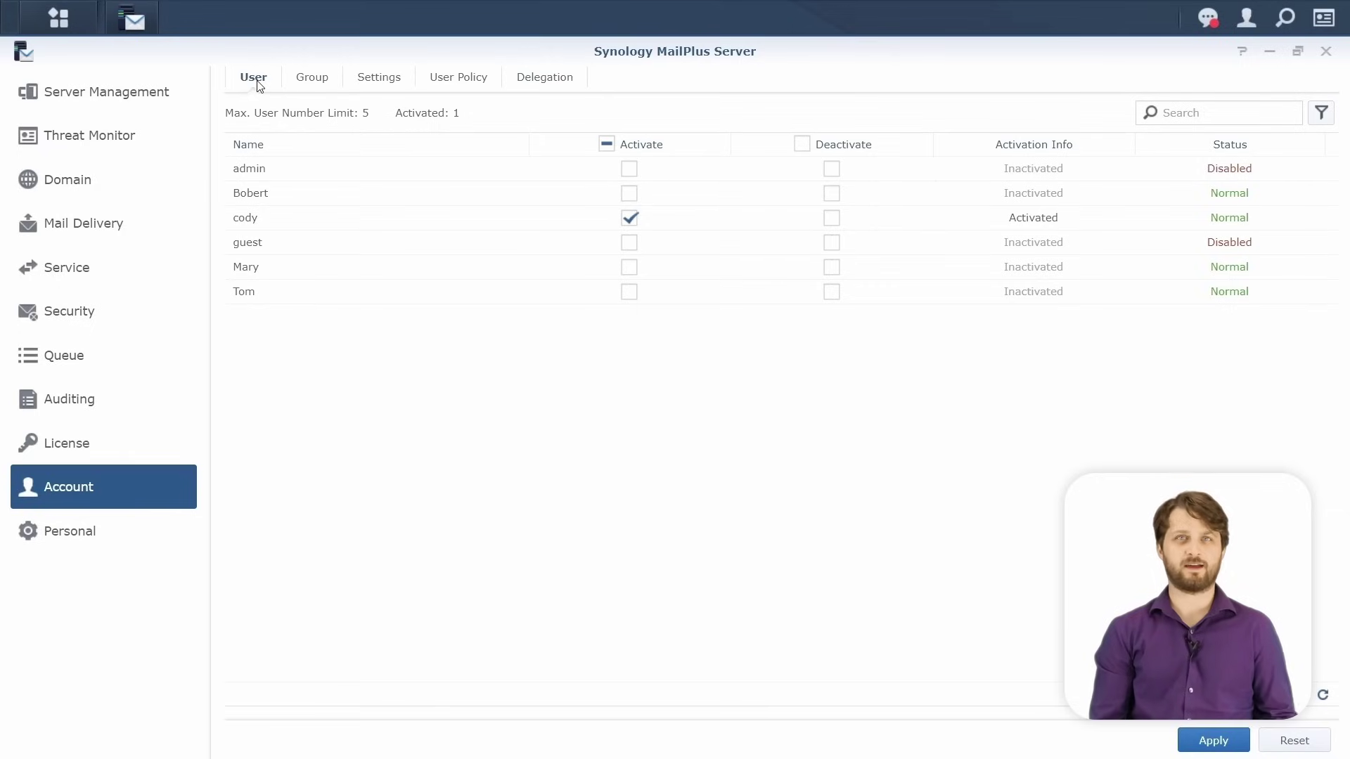
Activate mail service for three more user accounts and apply the change.
{"action": "left_click", "coordinate": [630, 193]}
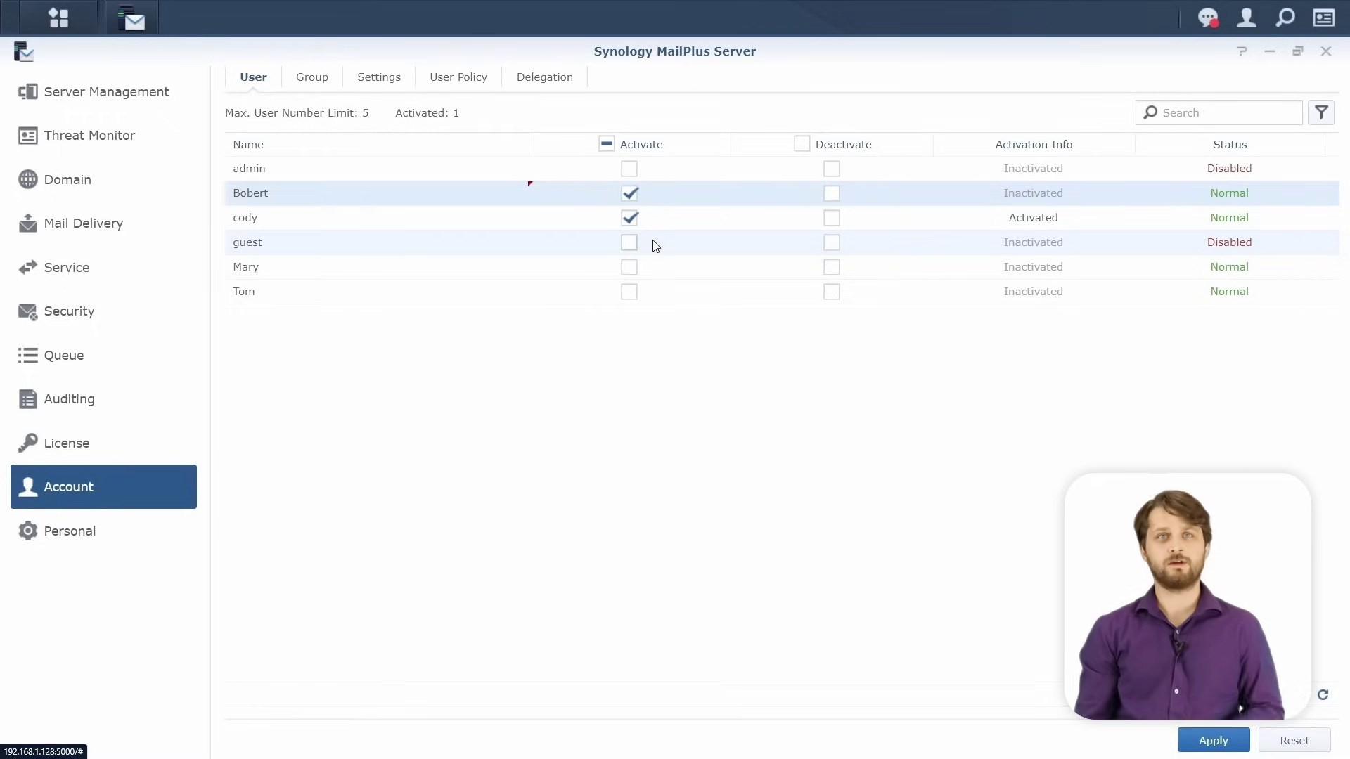
{"action": "left_click", "coordinate": [630, 270]}
{"action": "left_click", "coordinate": [631, 294]}
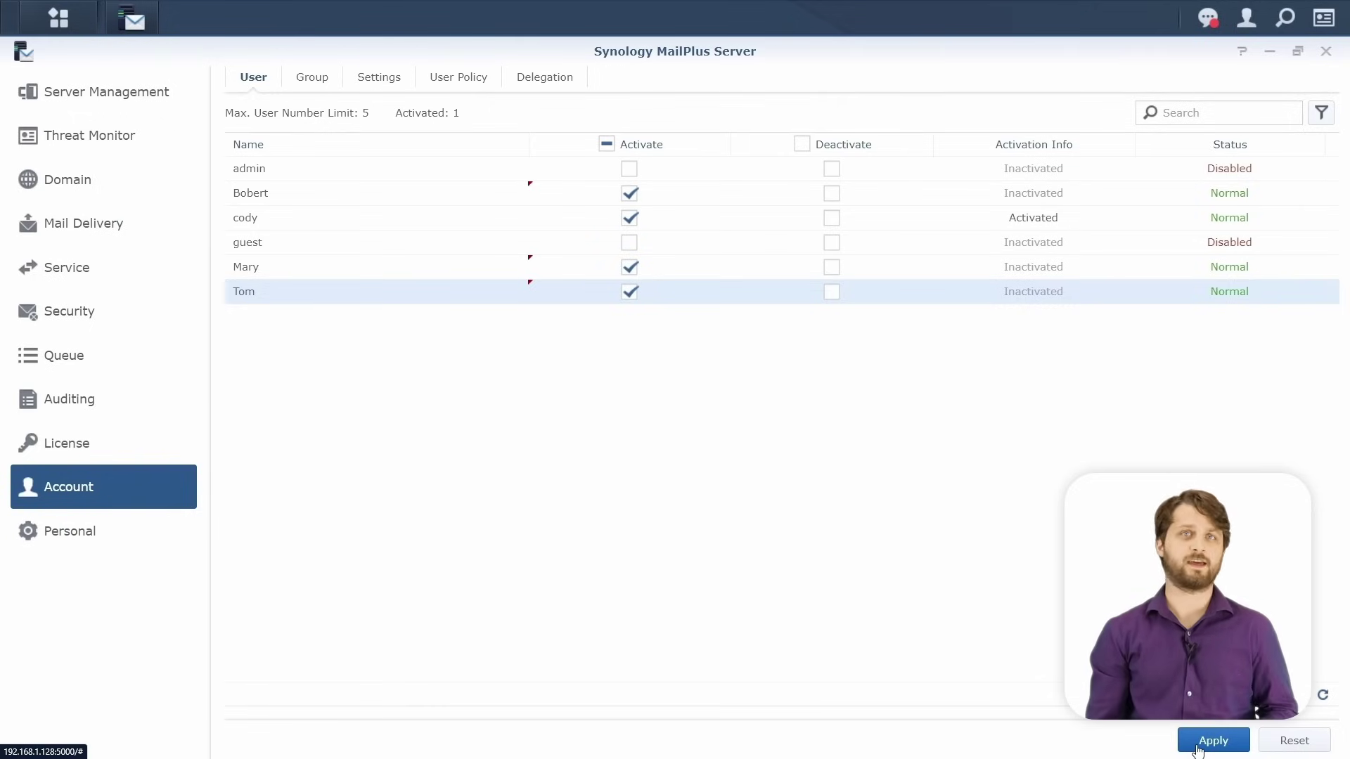
{"action": "left_click", "coordinate": [1198, 750]}
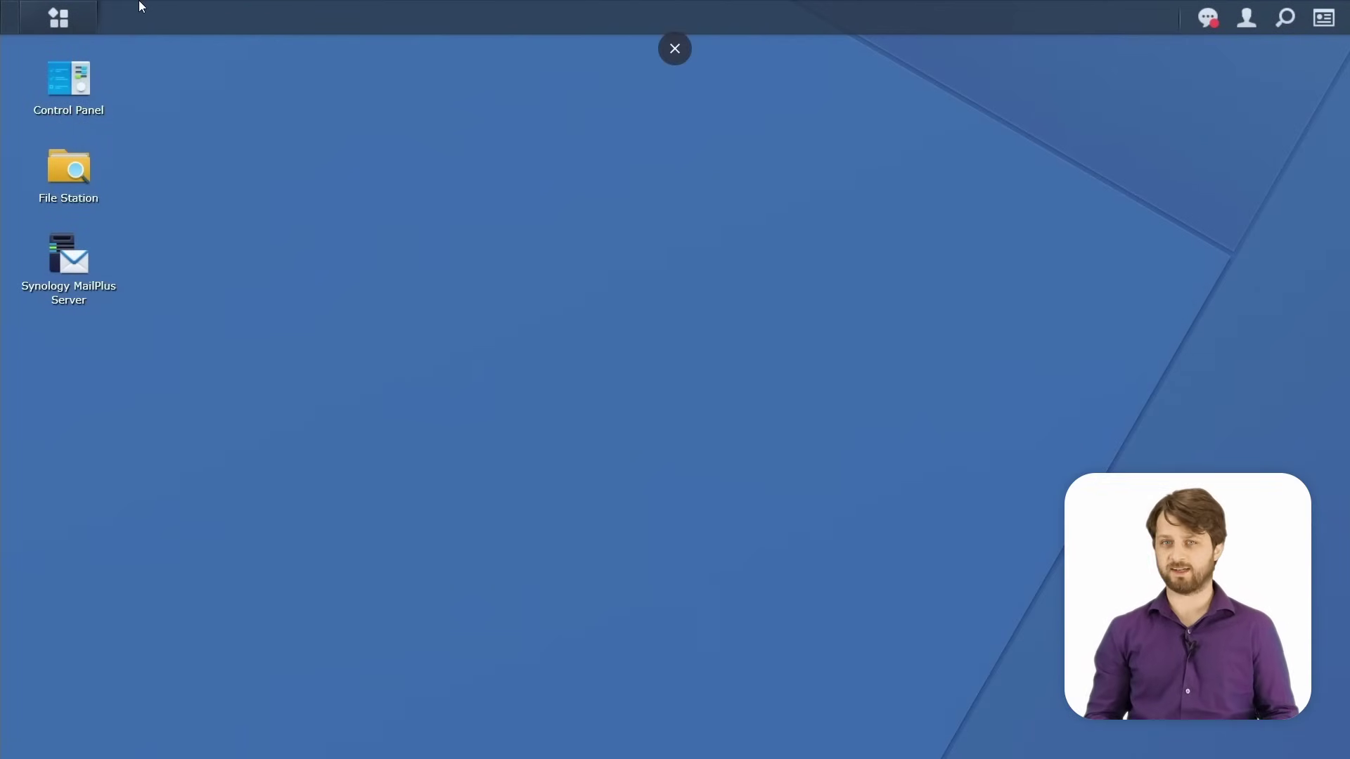
Relaunch MailPlus Server from the DSM Main Menu.
{"action": "left_click", "coordinate": [87, 15]}
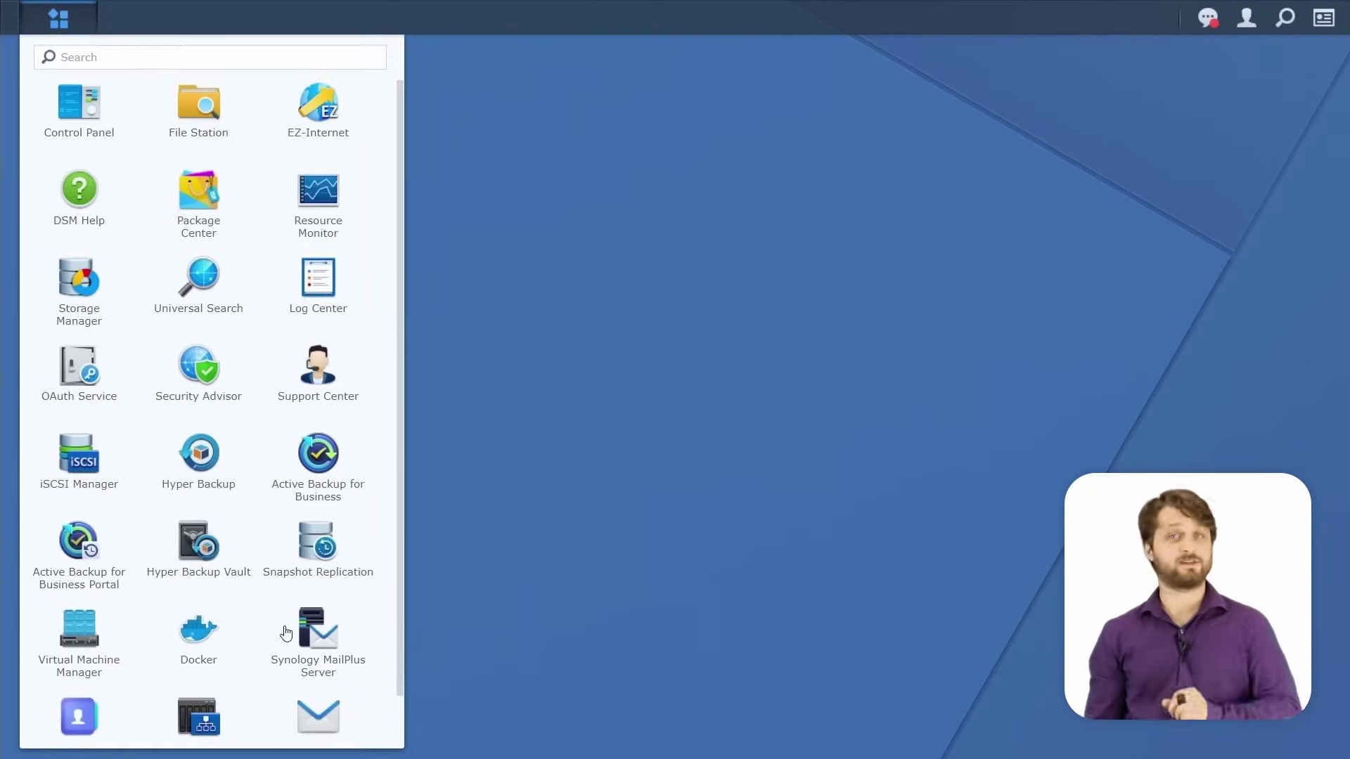
{"action": "scroll", "coordinate": [286, 641], "scroll_direction": "down", "scroll_amount": 1}
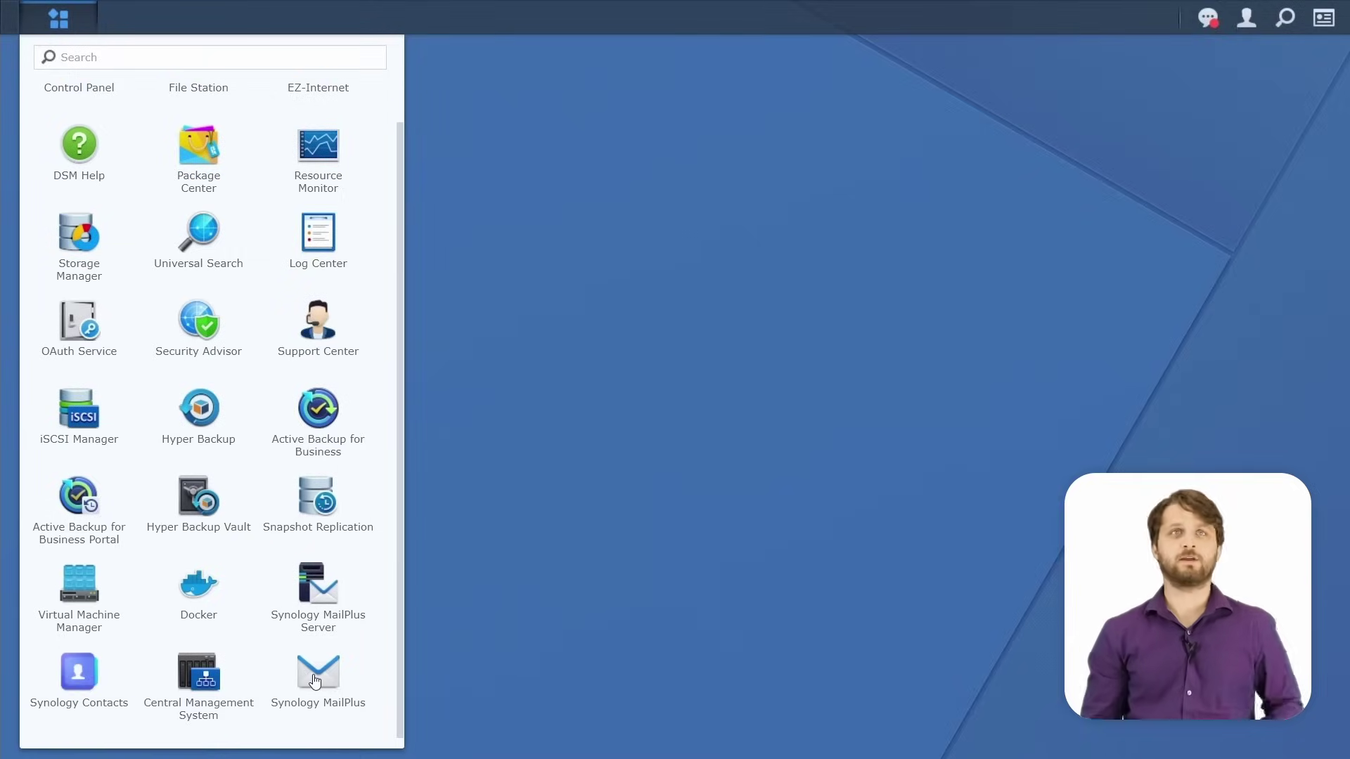
{"action": "left_click", "coordinate": [315, 676]}
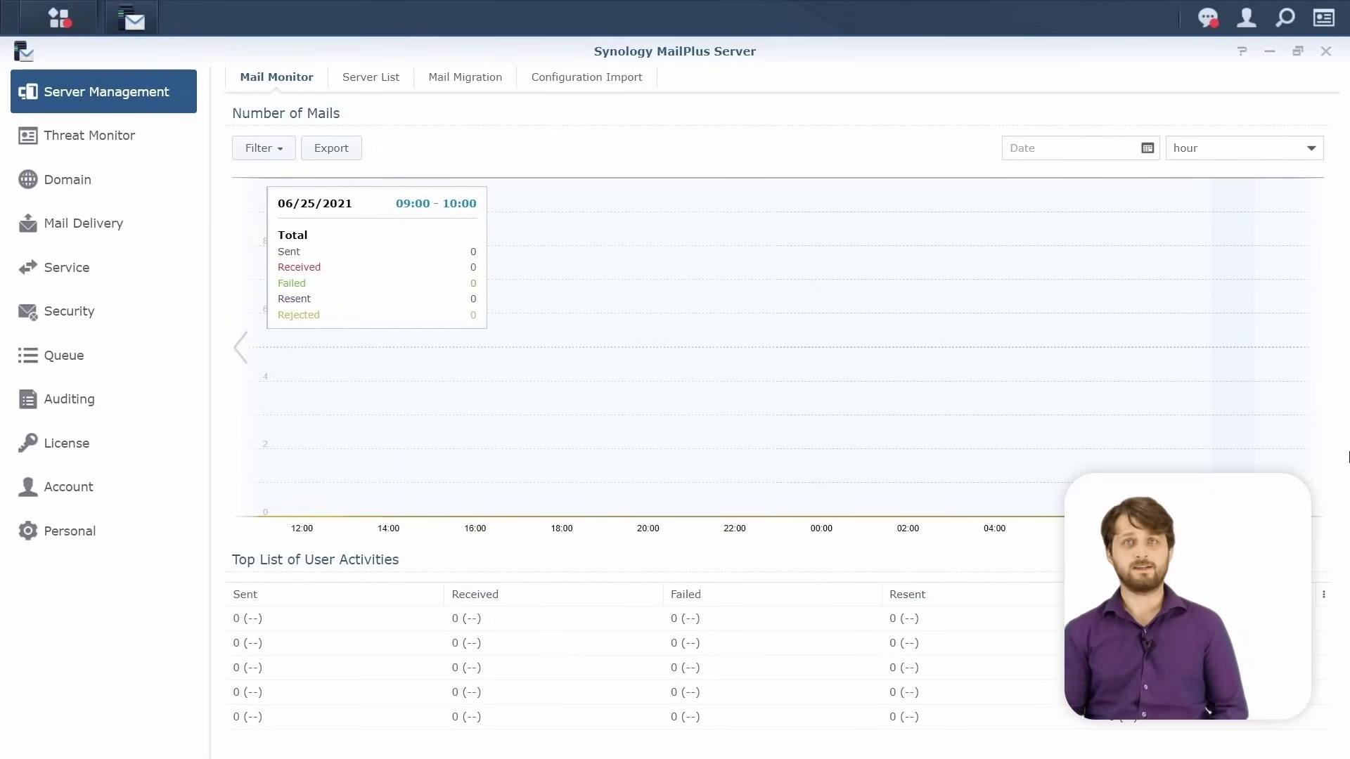
Add the mail domain branchA.com with the BranchA group as its members.
{"action": "left_click", "coordinate": [124, 183]}
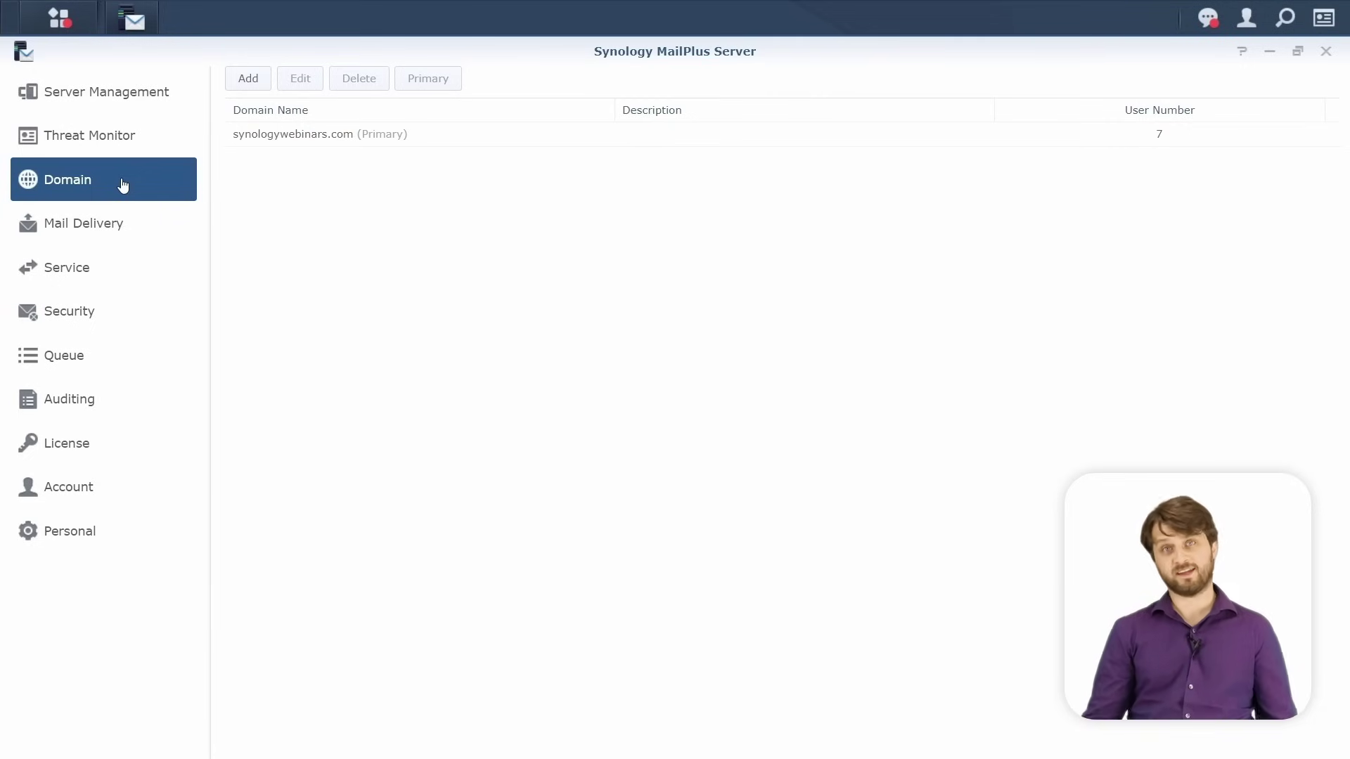
{"action": "left_click", "coordinate": [250, 78]}
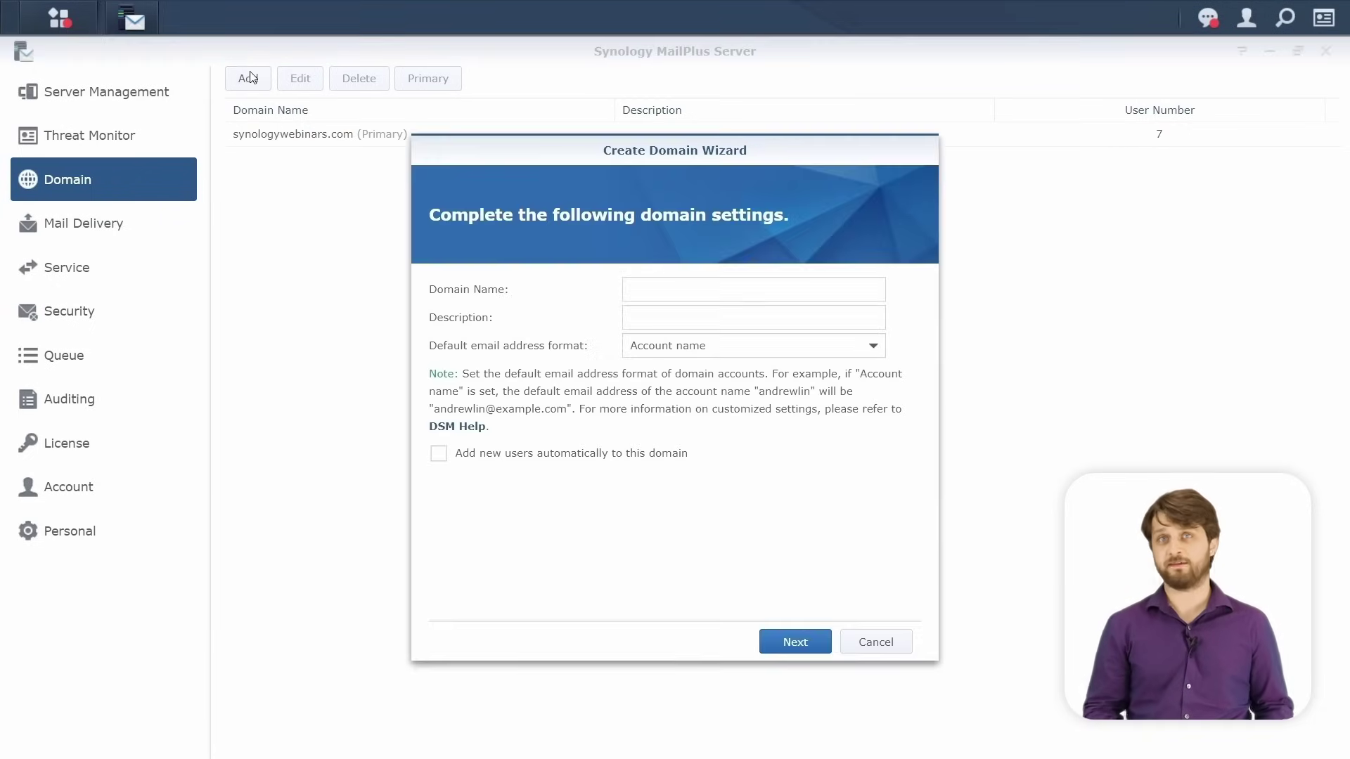
{"action": "left_click", "coordinate": [719, 284]}
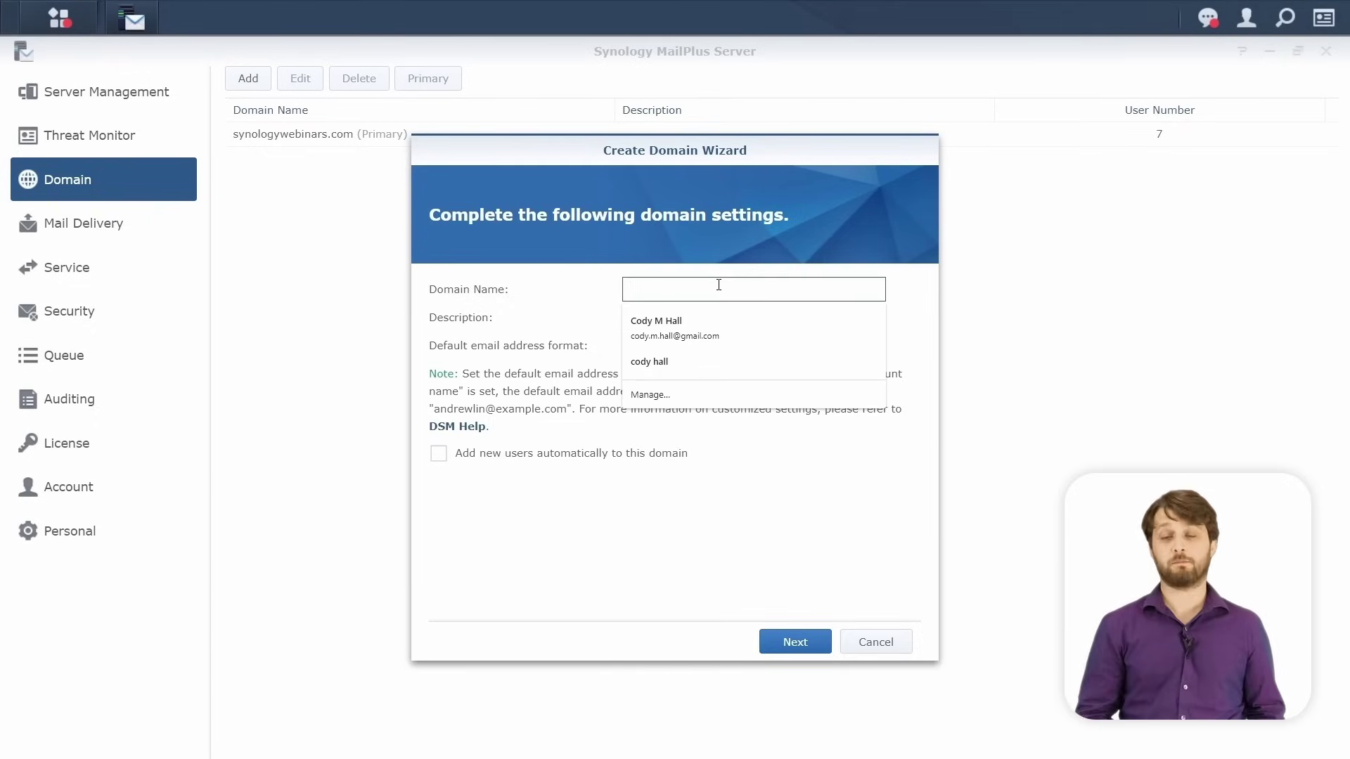
{"action": "type", "text": "branchA.com"}
{"action": "key", "text": "Tab"}
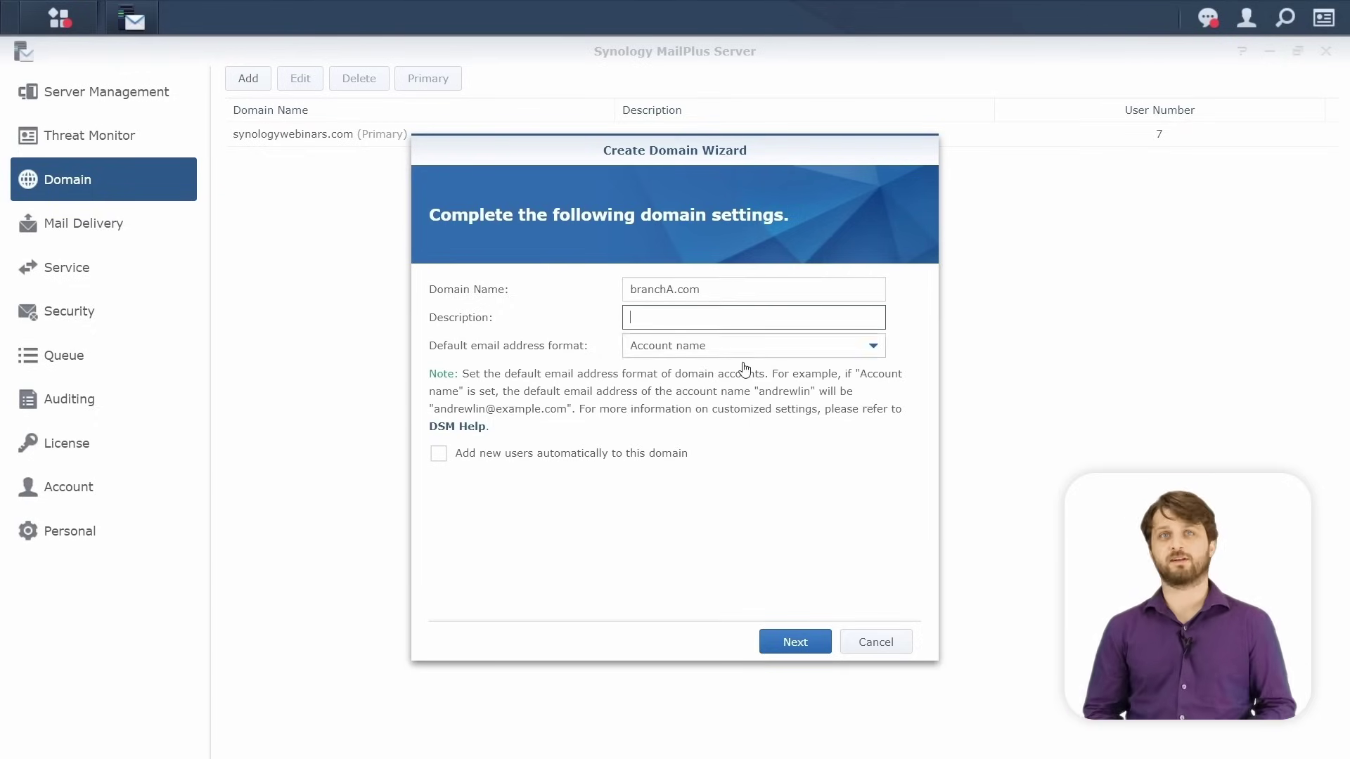
{"action": "left_click", "coordinate": [776, 654]}
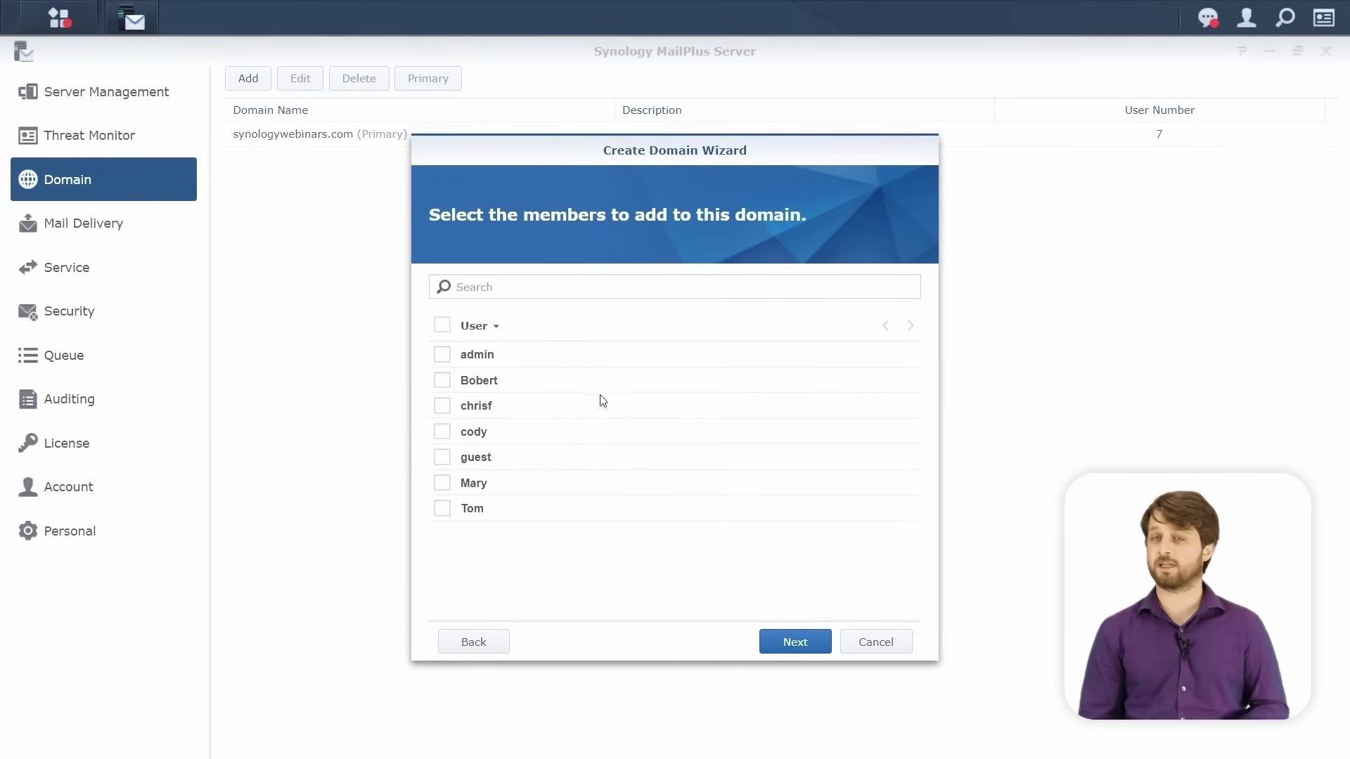
{"action": "left_click", "coordinate": [492, 326]}
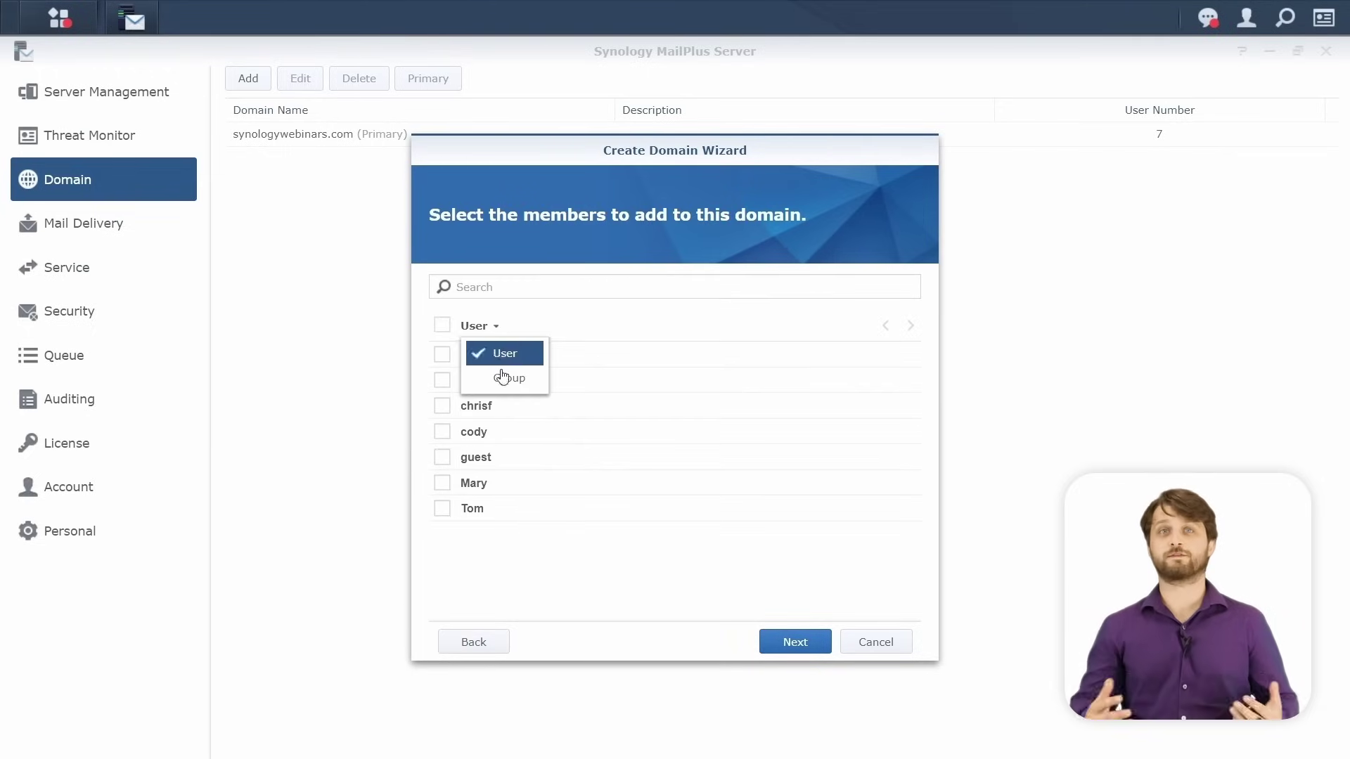
{"action": "left_click", "coordinate": [502, 380]}
{"action": "left_click", "coordinate": [443, 381]}
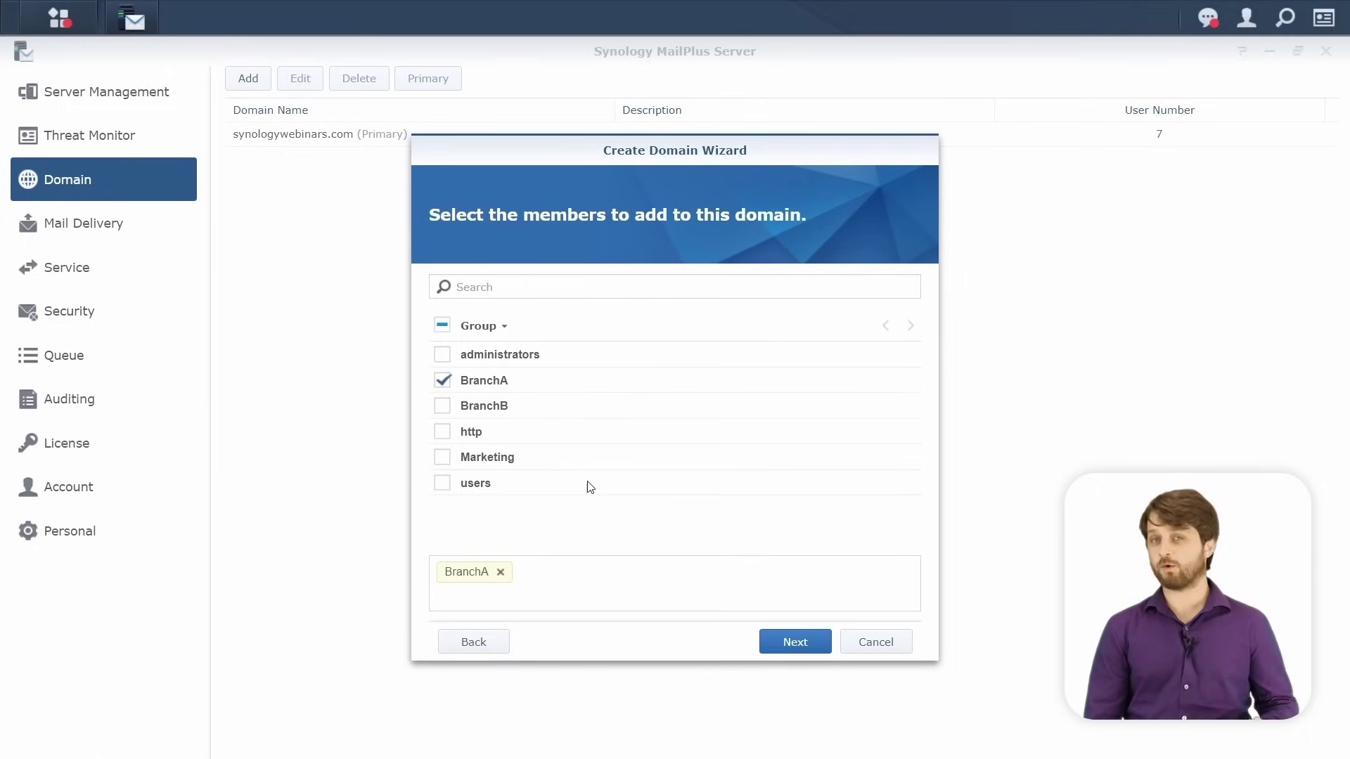
{"action": "left_click", "coordinate": [788, 642]}
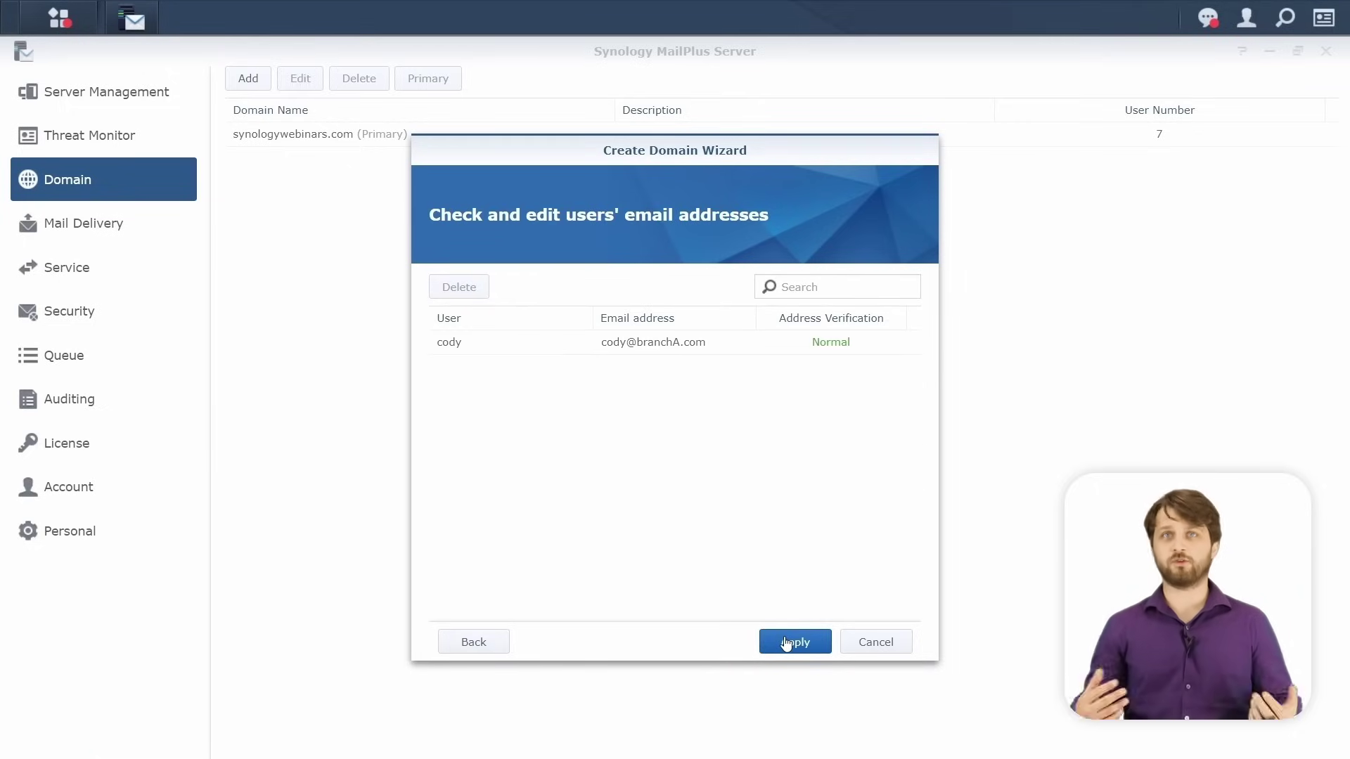
{"action": "left_click", "coordinate": [786, 641]}
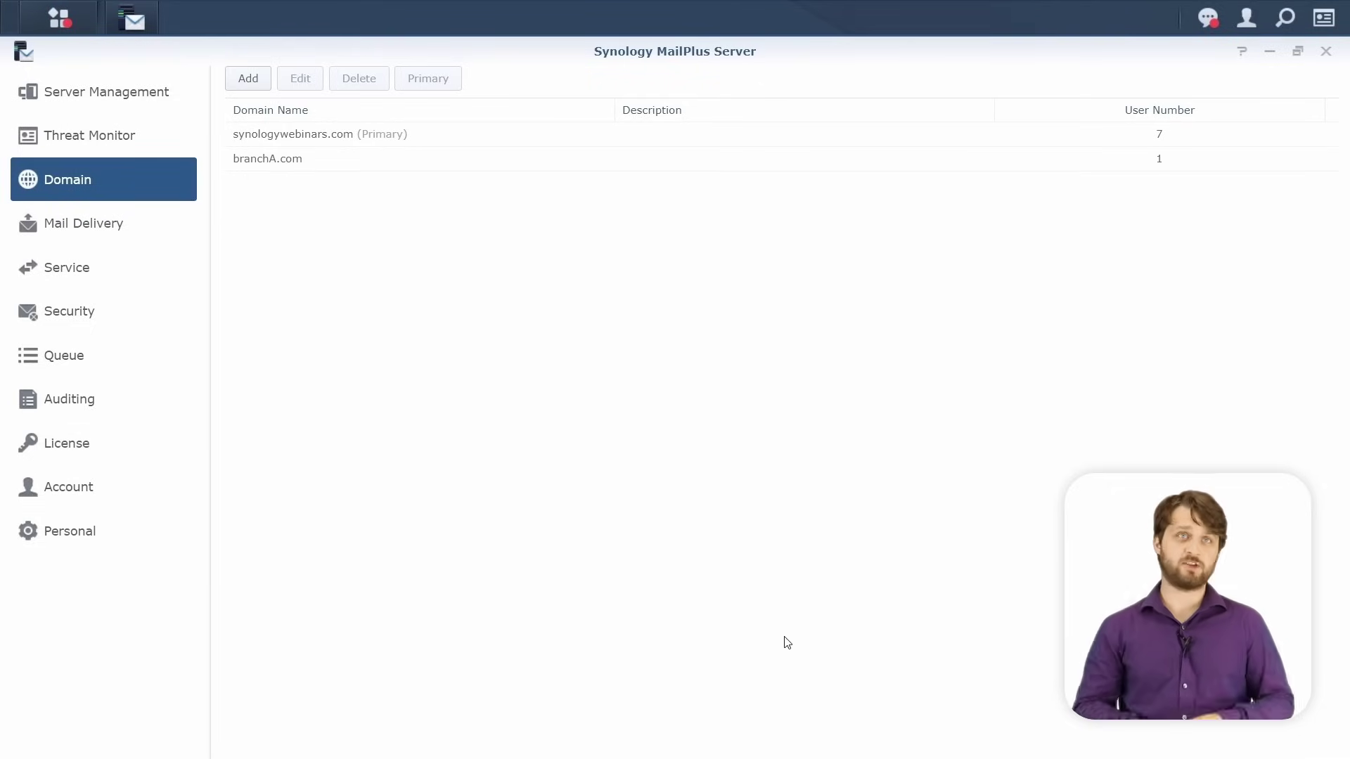
{"action": "left_click", "coordinate": [259, 76]}
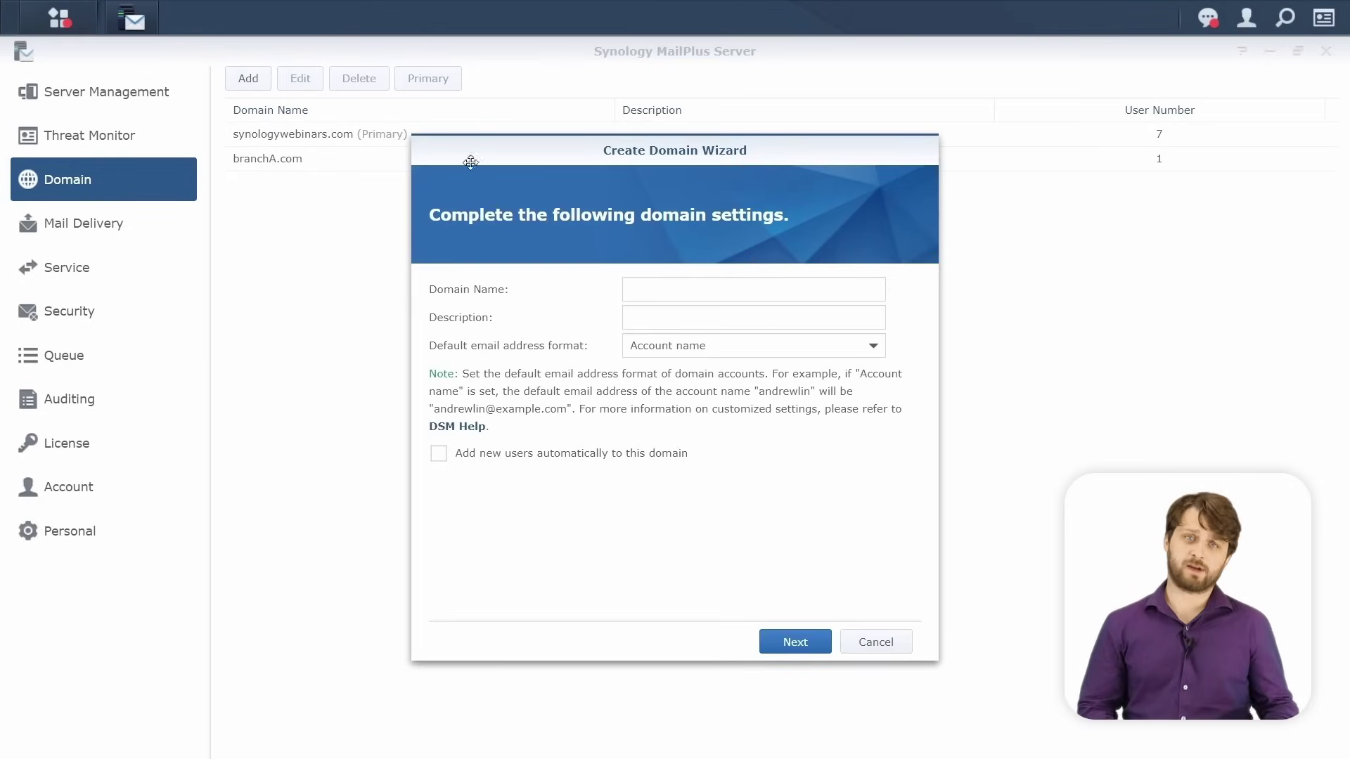
{"action": "left_click", "coordinate": [680, 292]}
{"action": "type", "text": "branchb.com"}
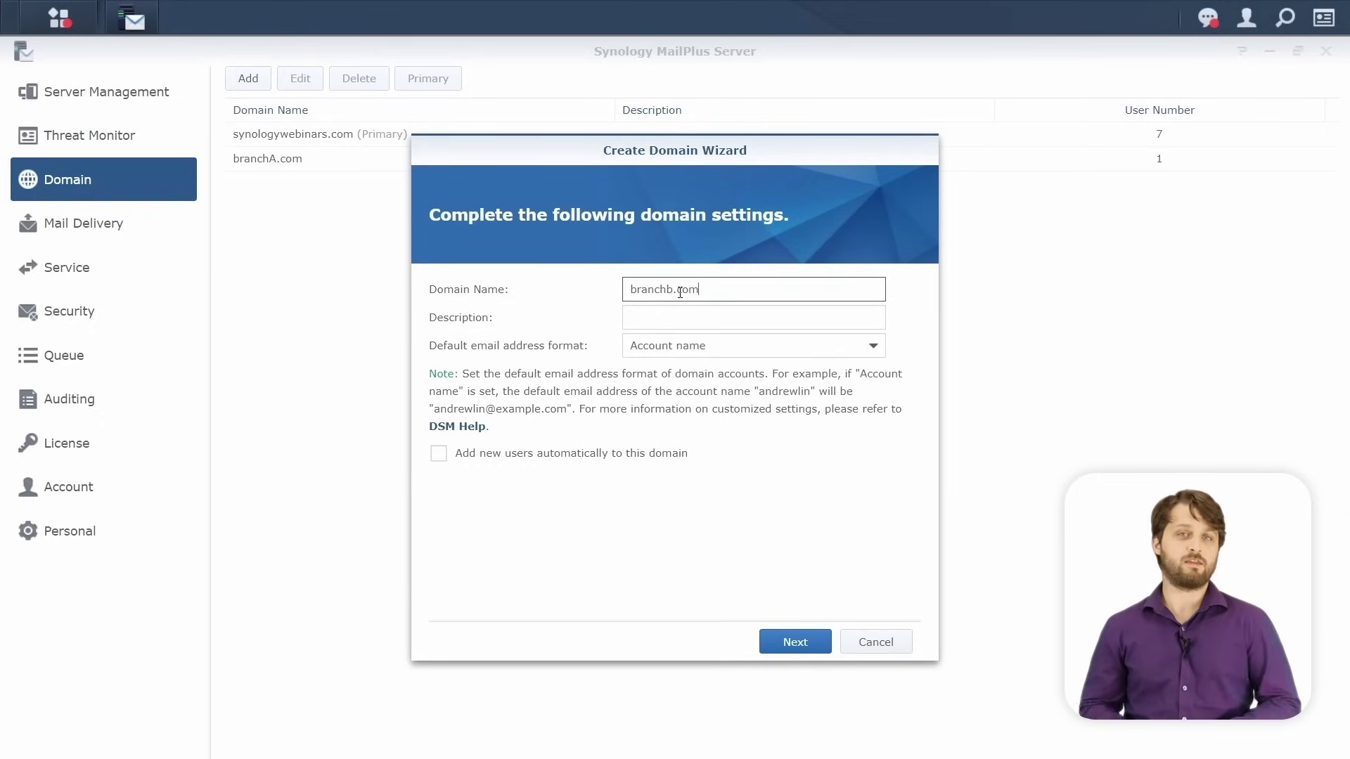
{"action": "key", "text": "BackSpace"}
{"action": "type", "text": "B"}
{"action": "left_click", "coordinate": [788, 640]}
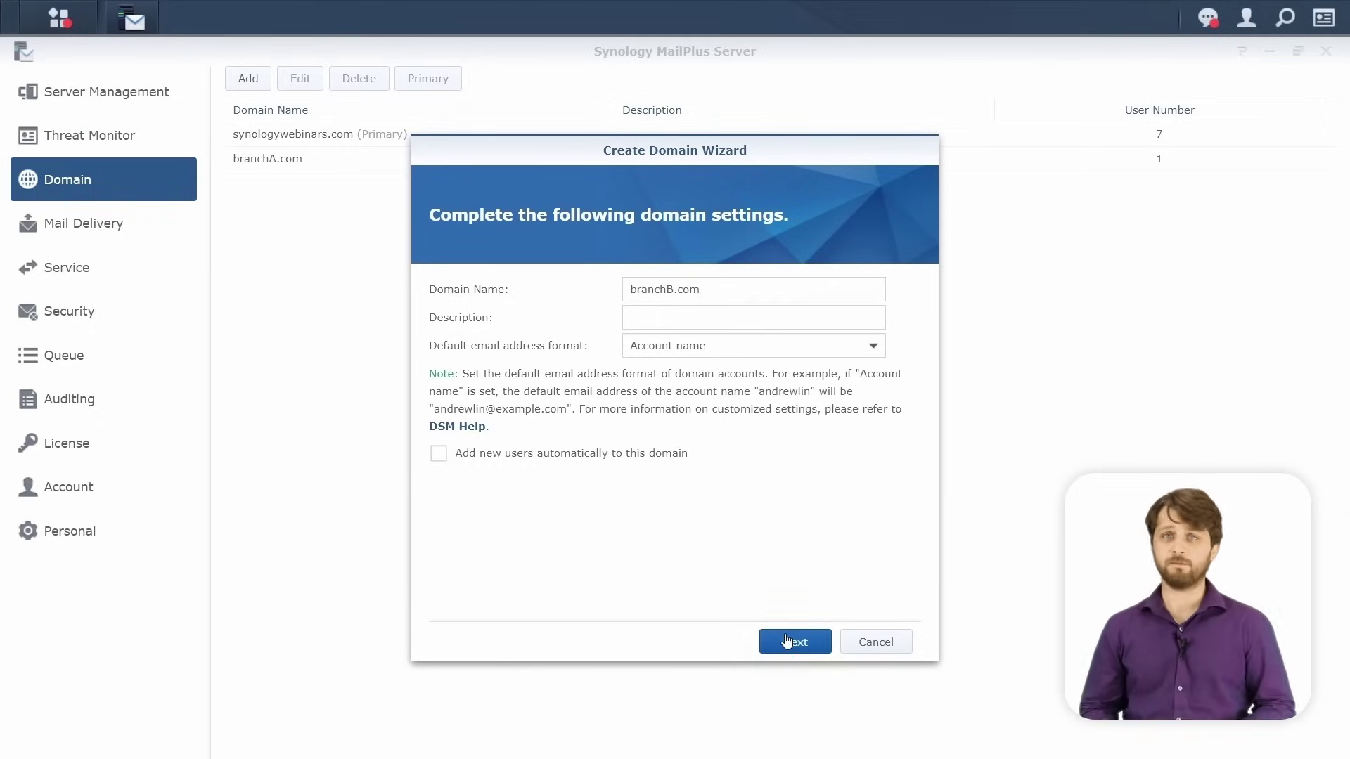
{"action": "left_click", "coordinate": [482, 328]}
{"action": "left_click", "coordinate": [499, 378]}
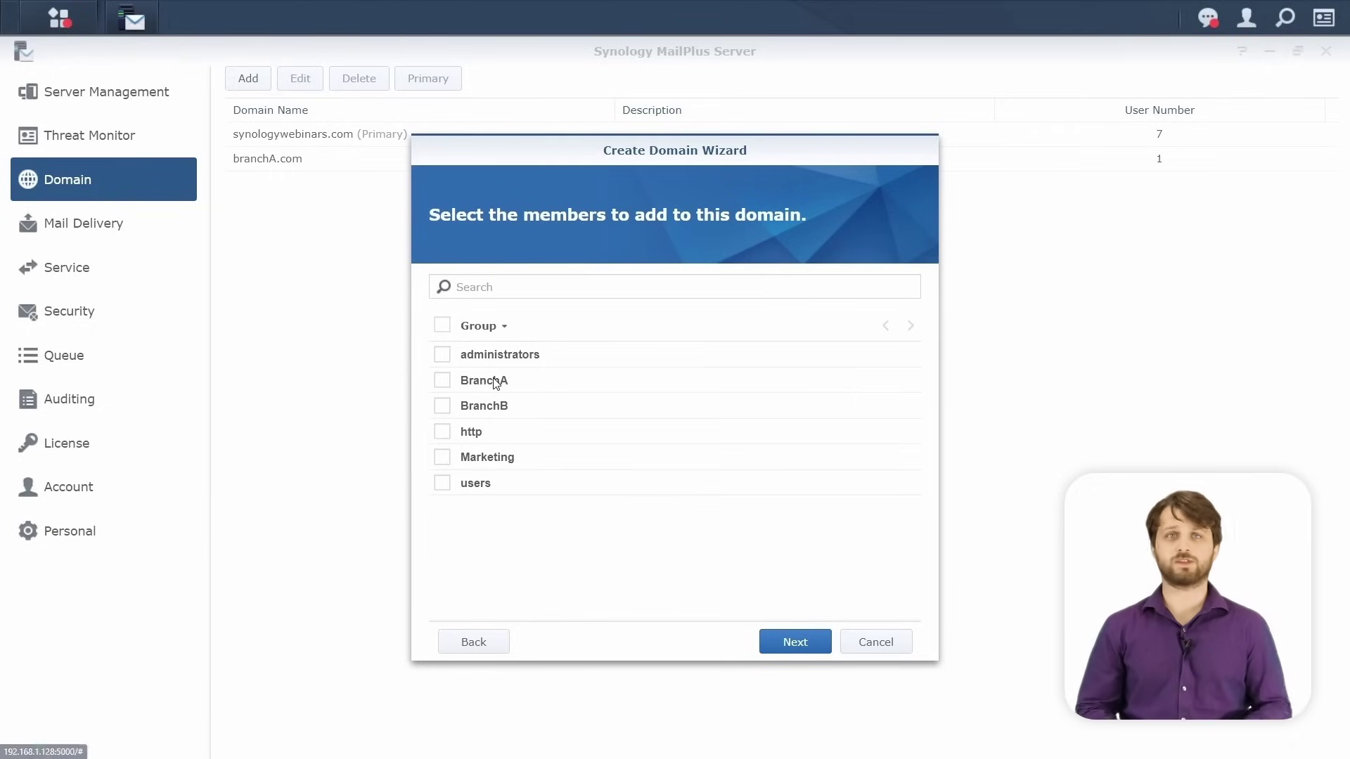
{"action": "left_click", "coordinate": [444, 410]}
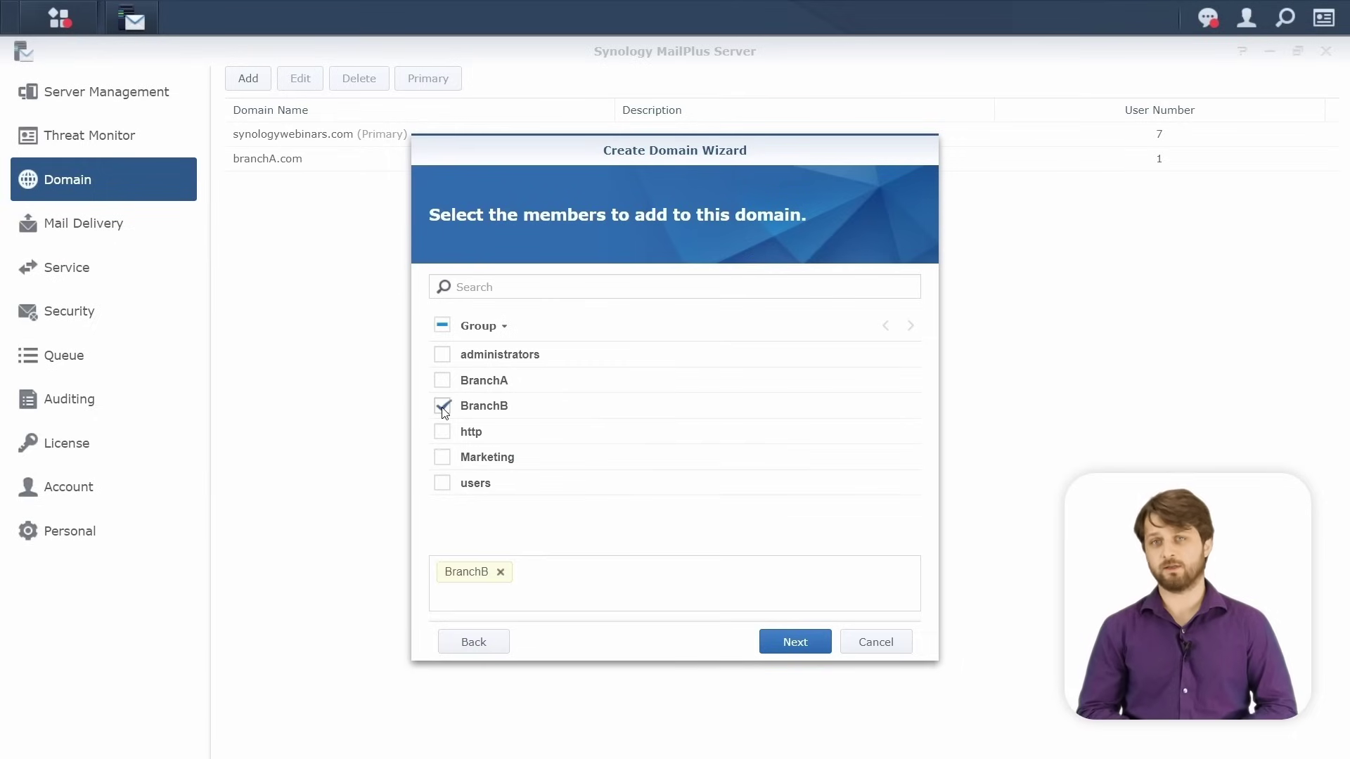
{"action": "left_click", "coordinate": [443, 460]}
{"action": "left_click", "coordinate": [802, 648]}
{"action": "left_click", "coordinate": [802, 642]}
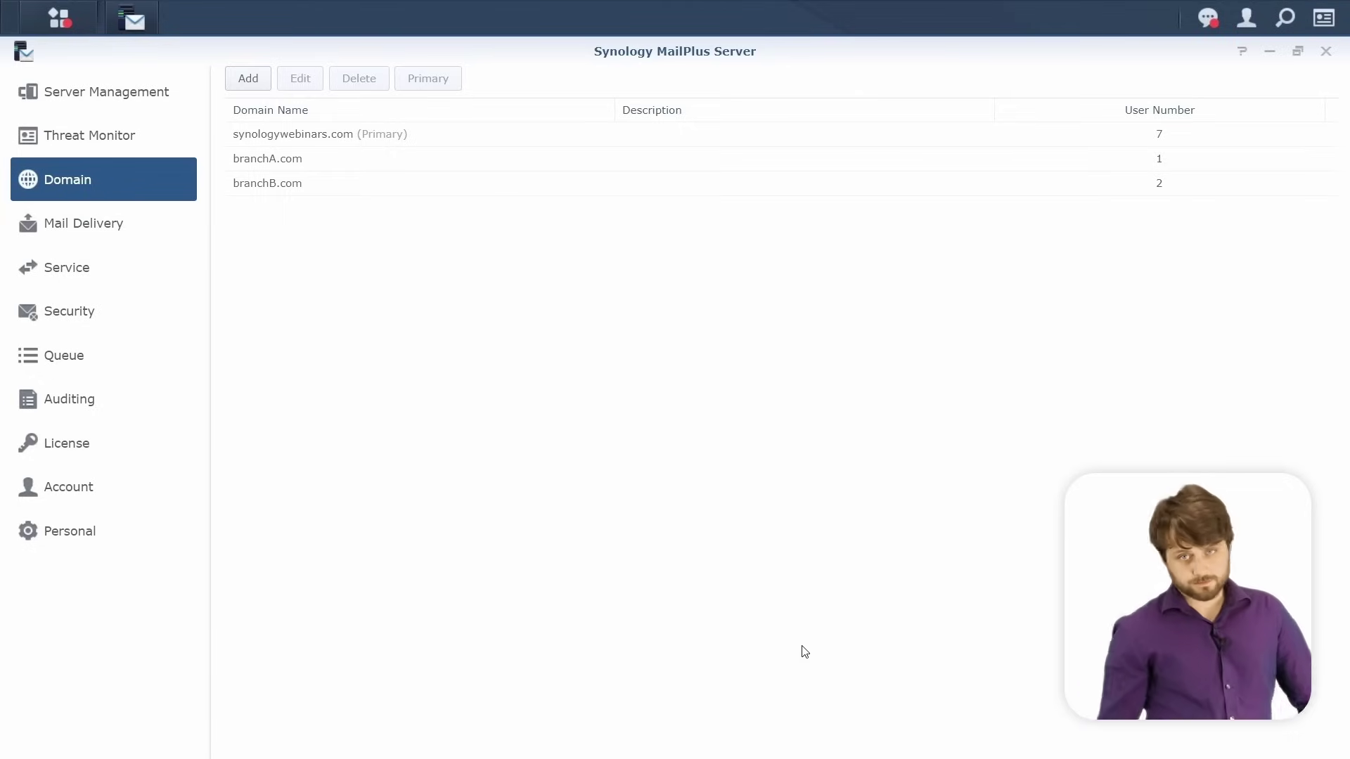
Start a delegation rule named BranchB with the Domain manager profile.
{"action": "left_click", "coordinate": [28, 500]}
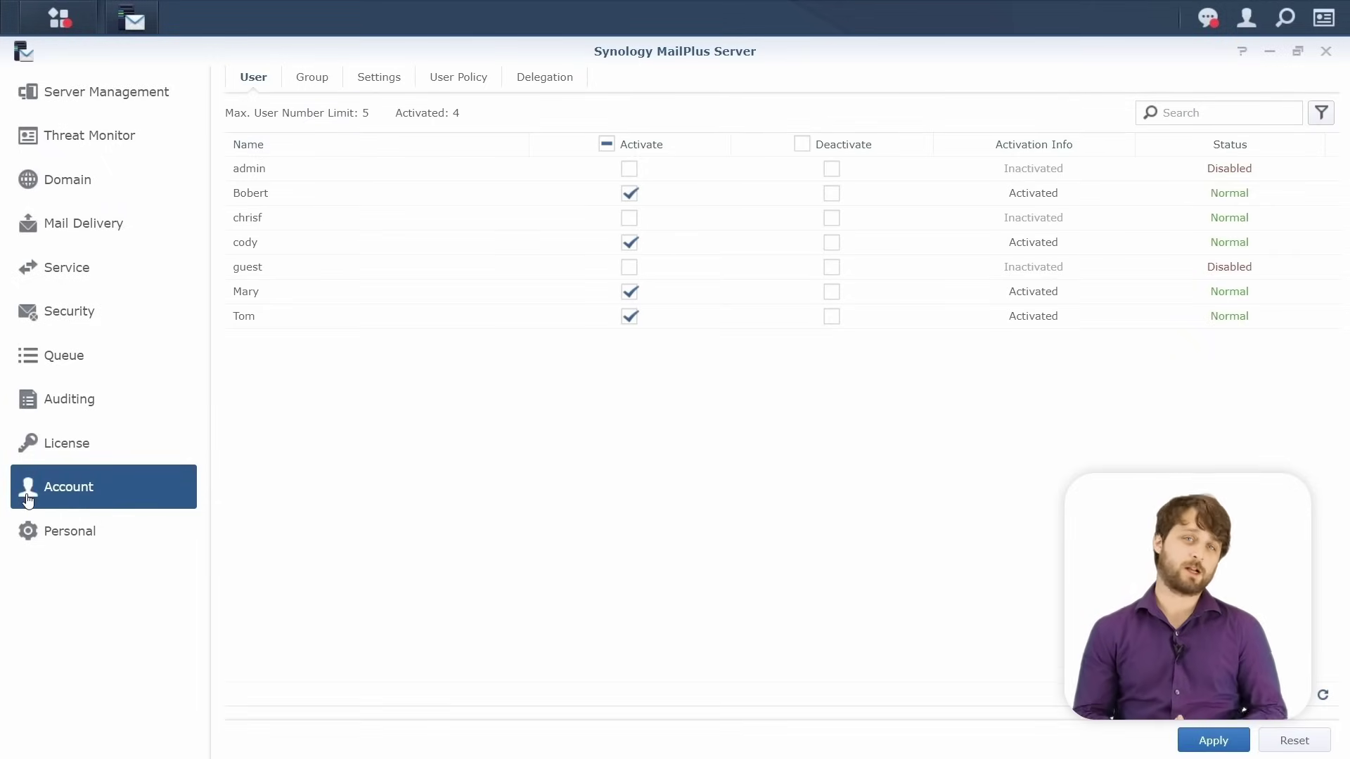
{"action": "left_click", "coordinate": [563, 92]}
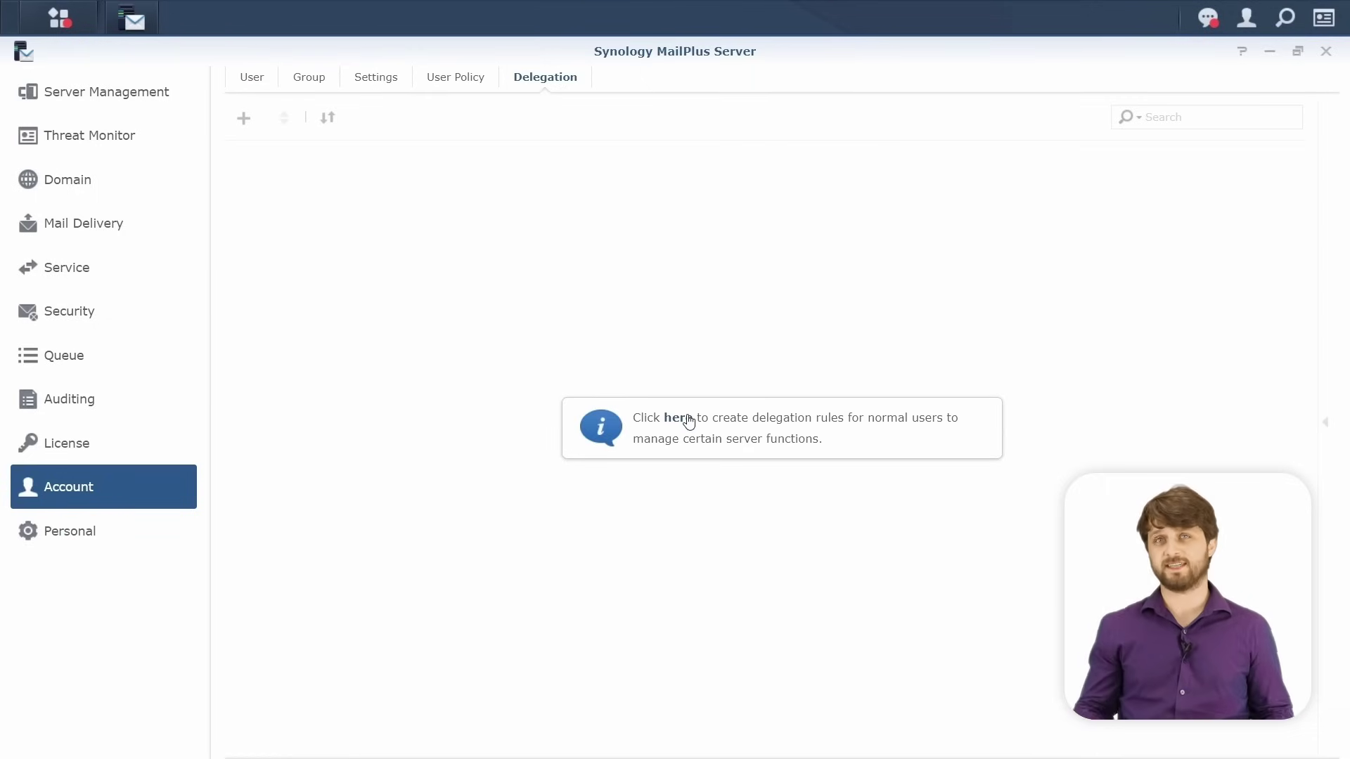
{"action": "left_click", "coordinate": [686, 420]}
{"action": "scroll", "coordinate": [689, 418], "scroll_direction": "down", "scroll_amount": 4}
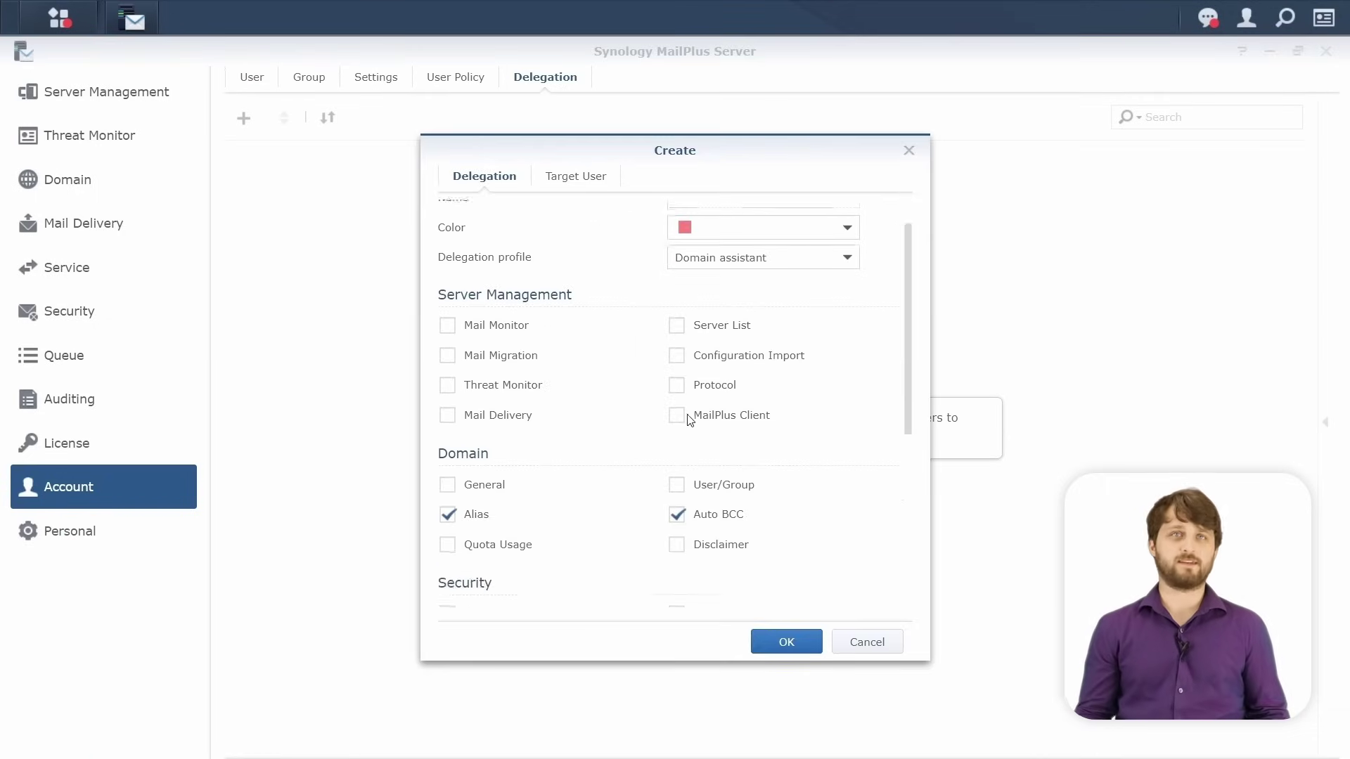
{"action": "scroll", "coordinate": [689, 418], "scroll_direction": "up", "scroll_amount": 4}
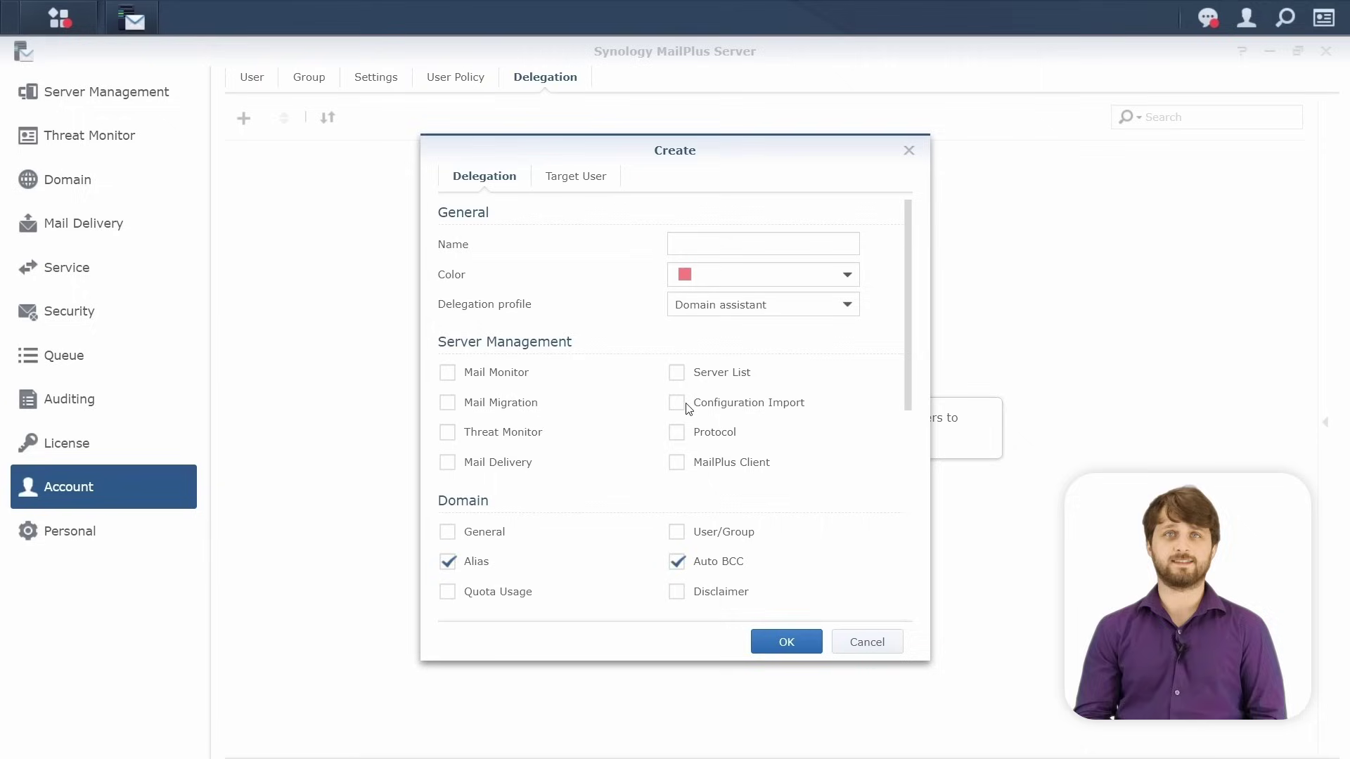
{"action": "left_click", "coordinate": [734, 304]}
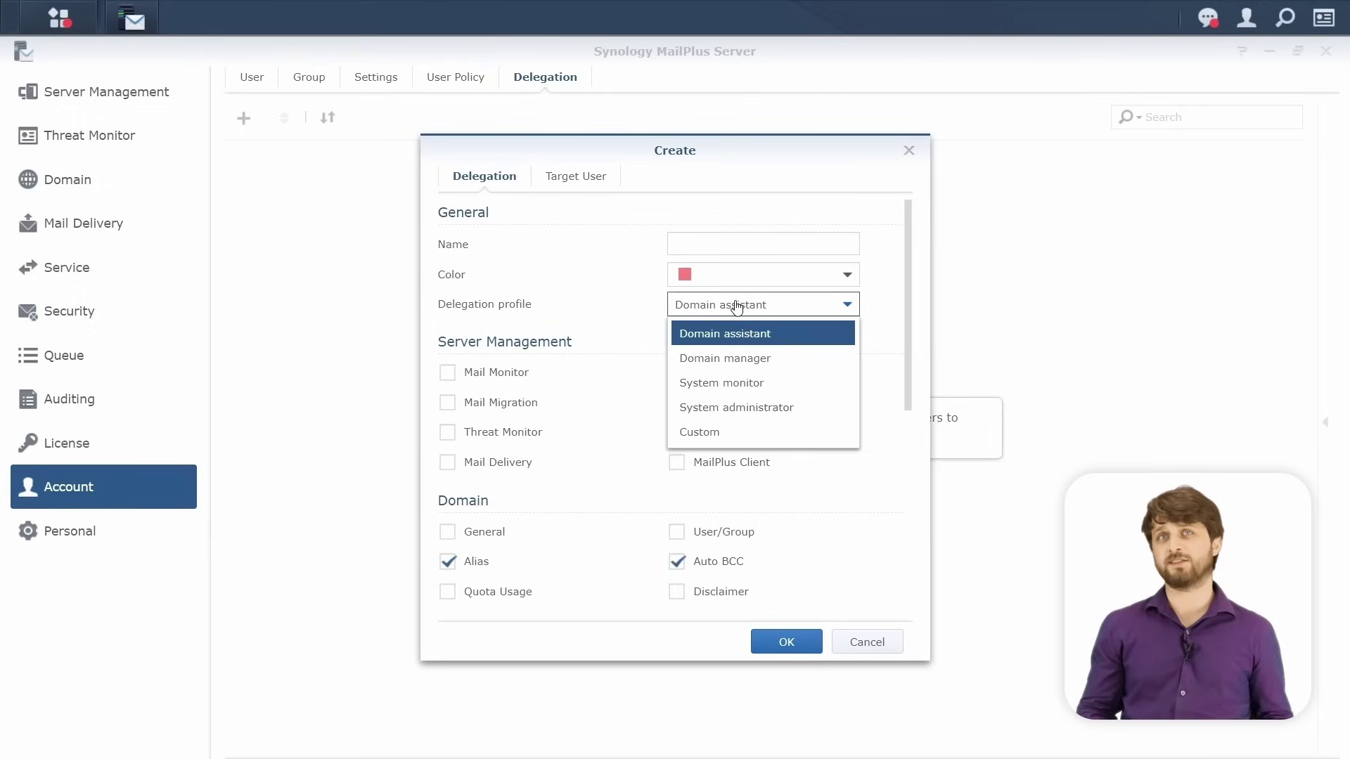
{"action": "left_click", "coordinate": [735, 363]}
{"action": "left_click", "coordinate": [706, 244]}
{"action": "type", "text": "Branch"}
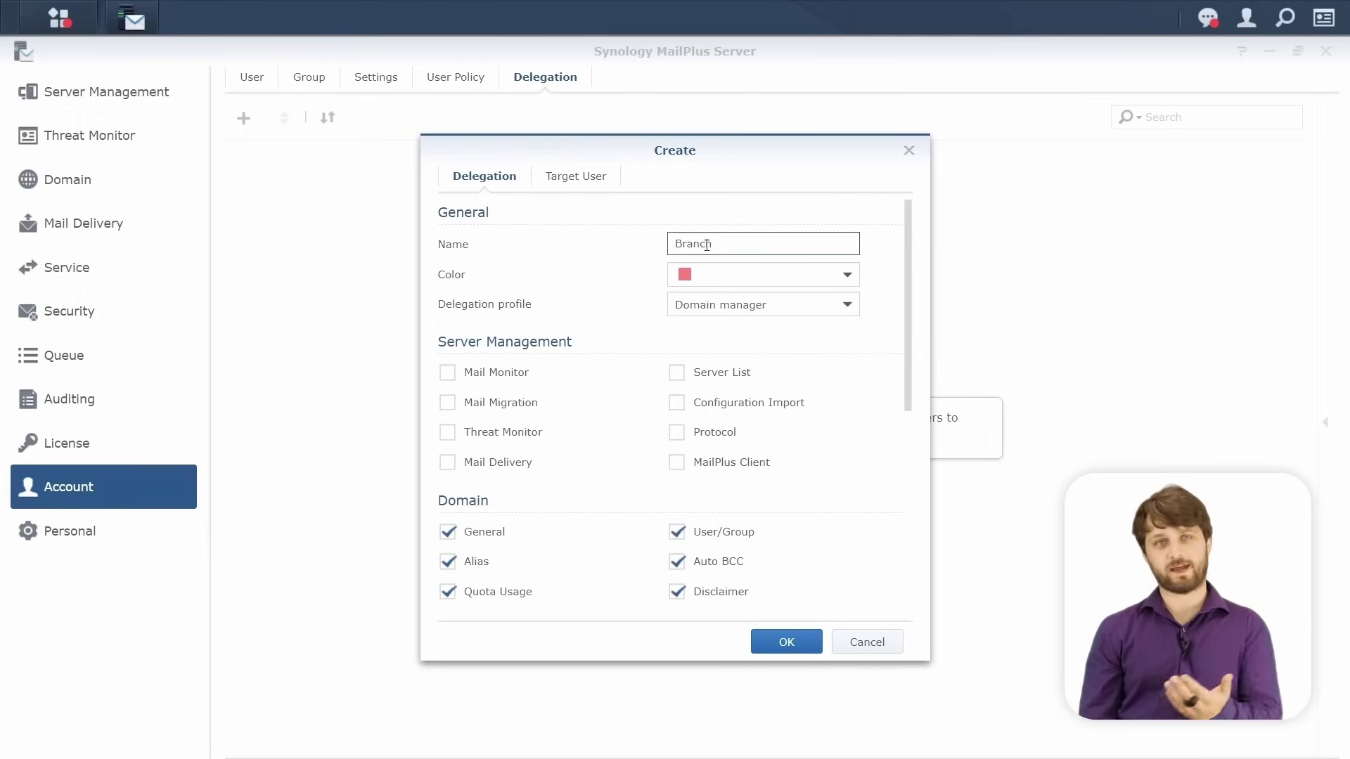
{"action": "type", "text": "B"}
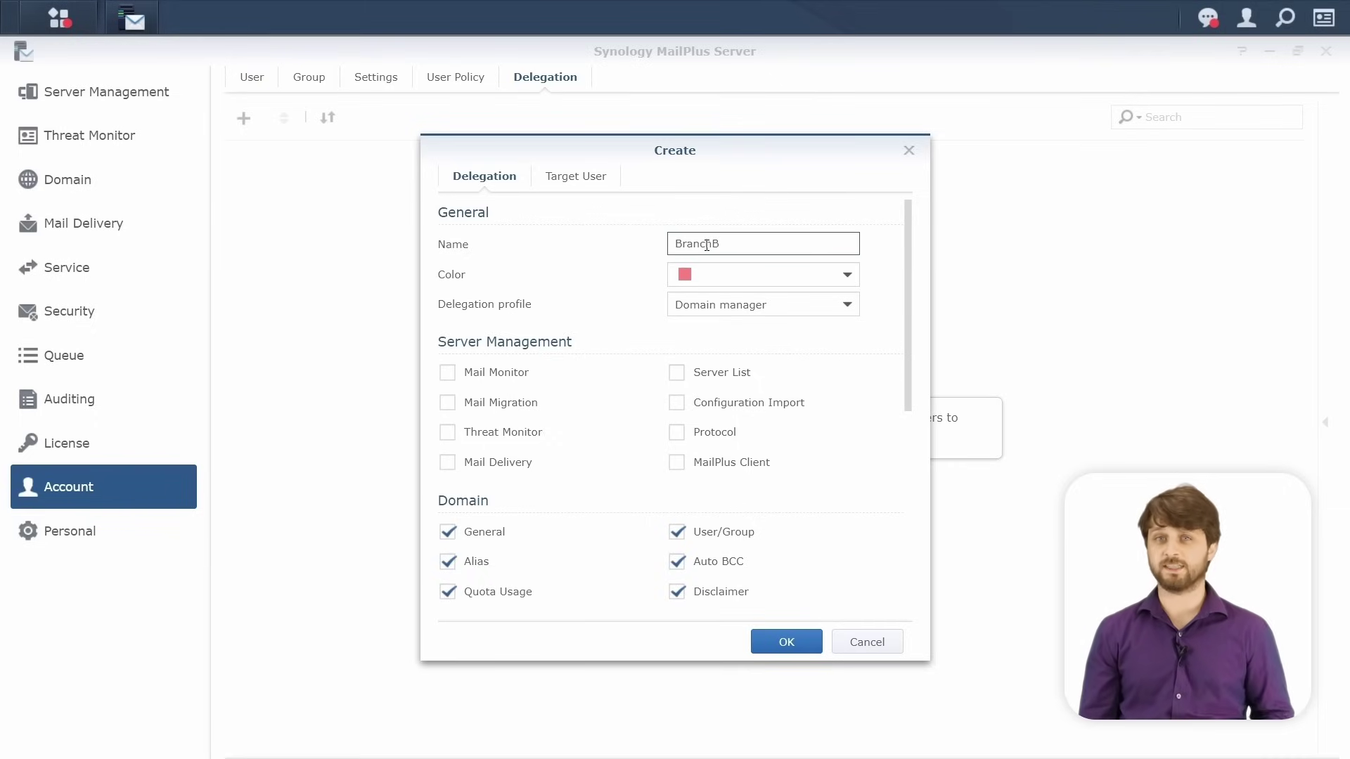
{"action": "scroll", "coordinate": [685, 492], "scroll_direction": "down", "scroll_amount": 3}
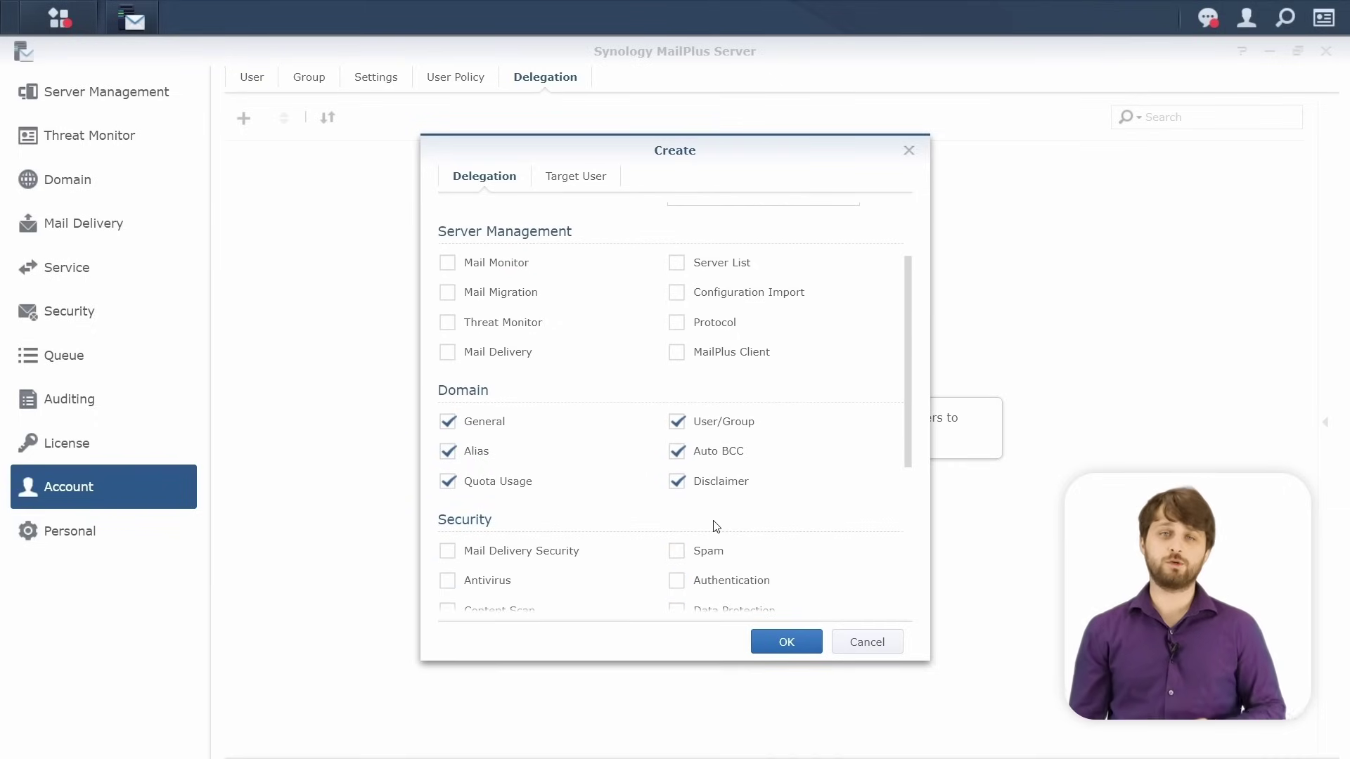
Target BranchB at a single user account, save it, and expand it to confirm the member.
{"action": "left_click", "coordinate": [589, 185]}
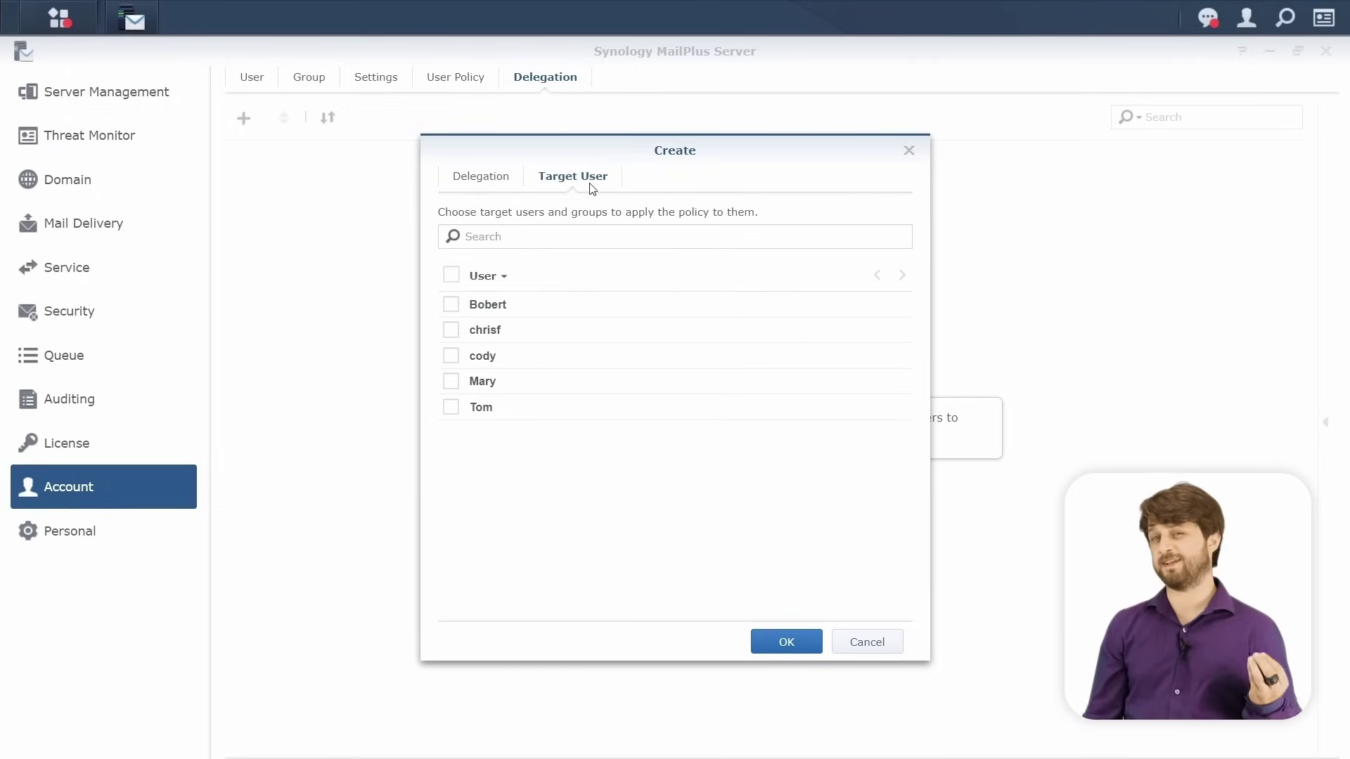
{"action": "left_click", "coordinate": [463, 310]}
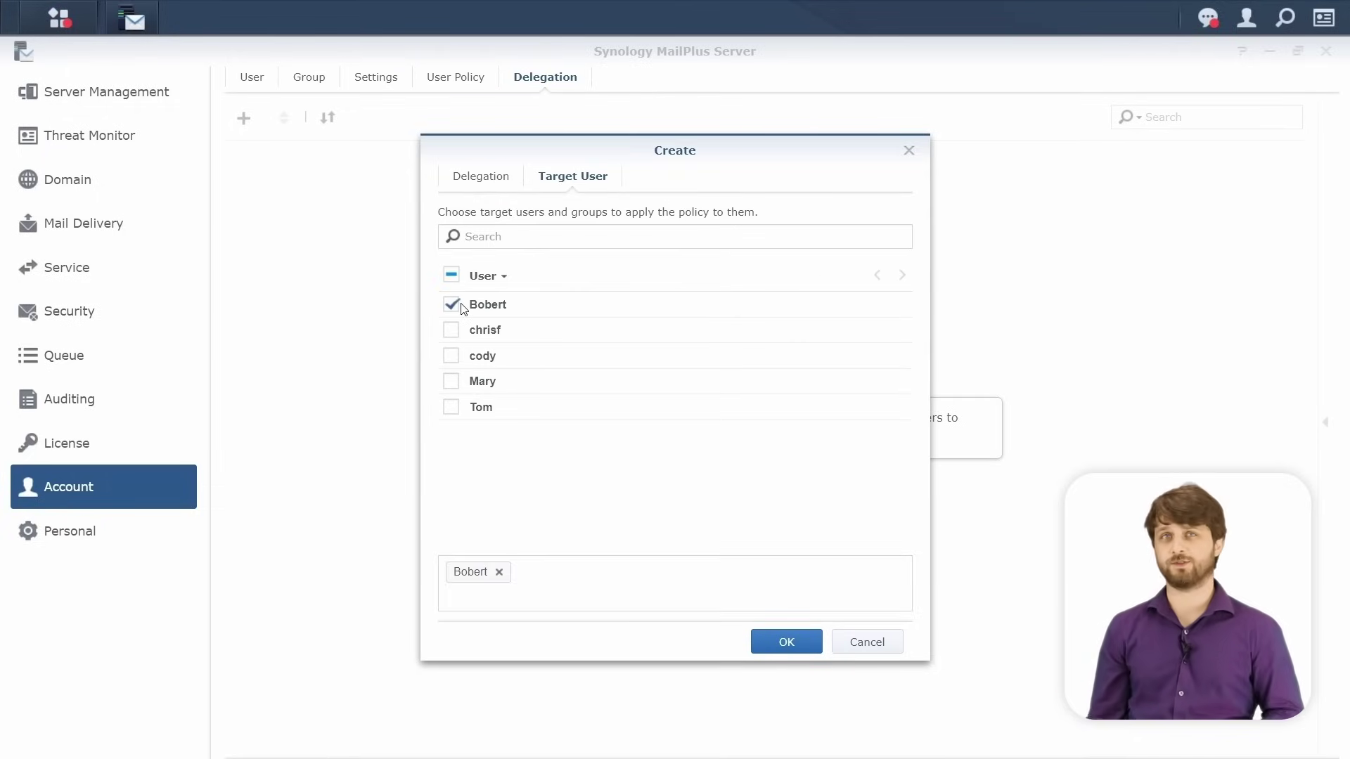
{"action": "left_click", "coordinate": [463, 310]}
{"action": "left_click", "coordinate": [453, 387]}
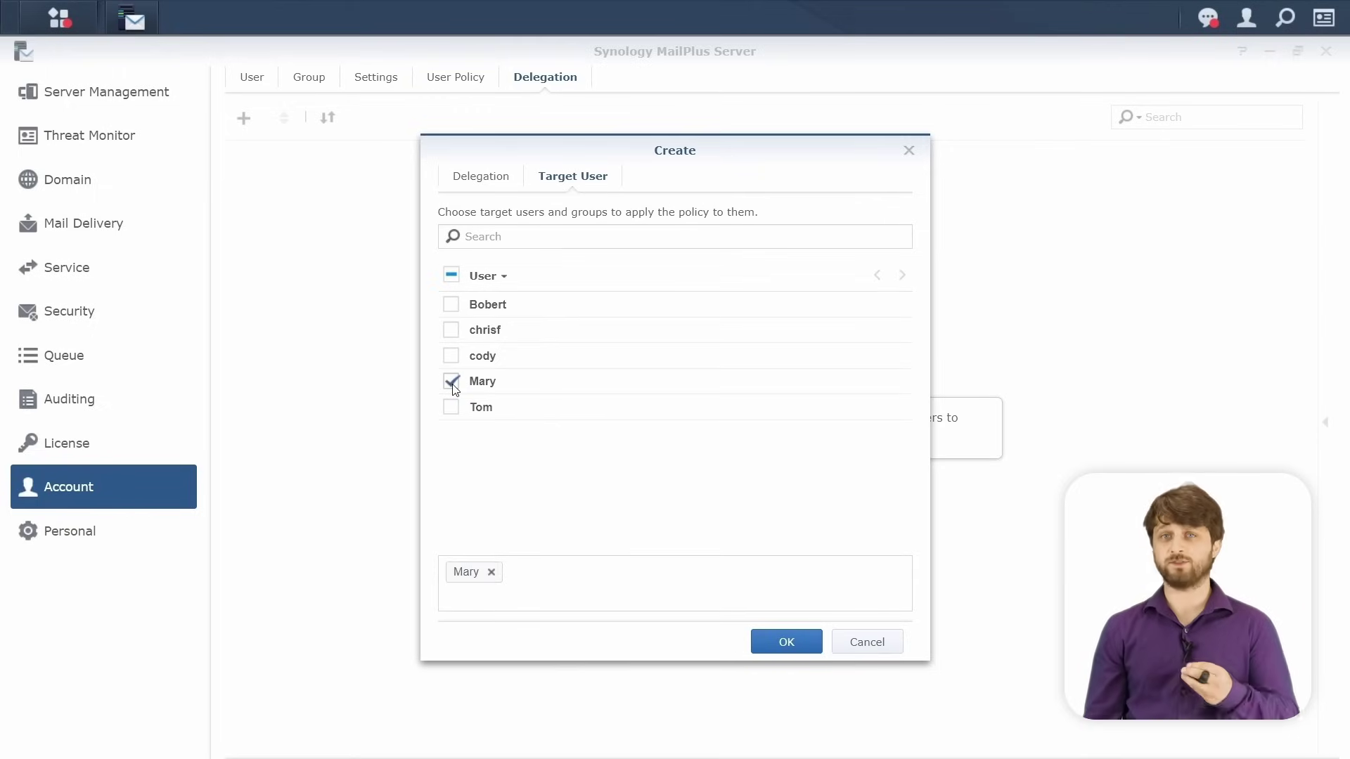
{"action": "left_click", "coordinate": [775, 637]}
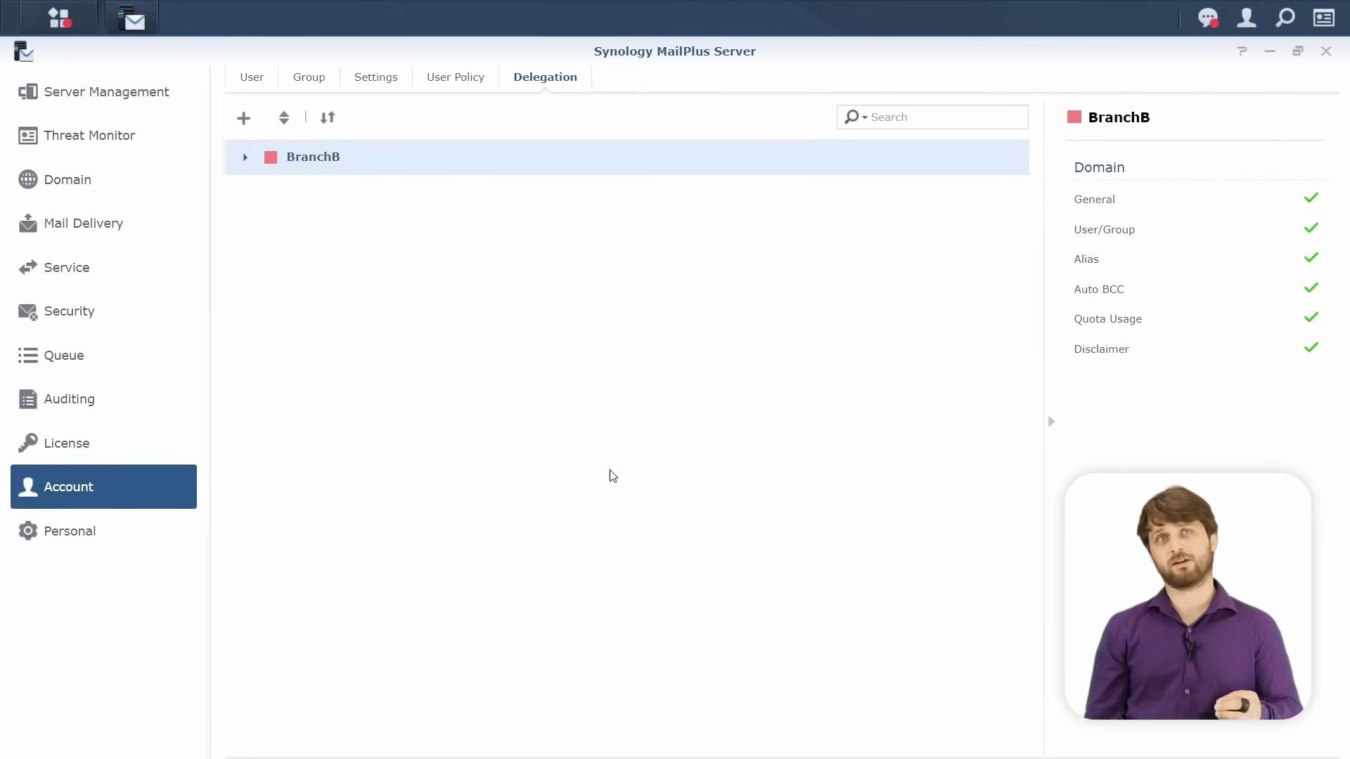
{"action": "mouse_move", "coordinate": [260, 175]}
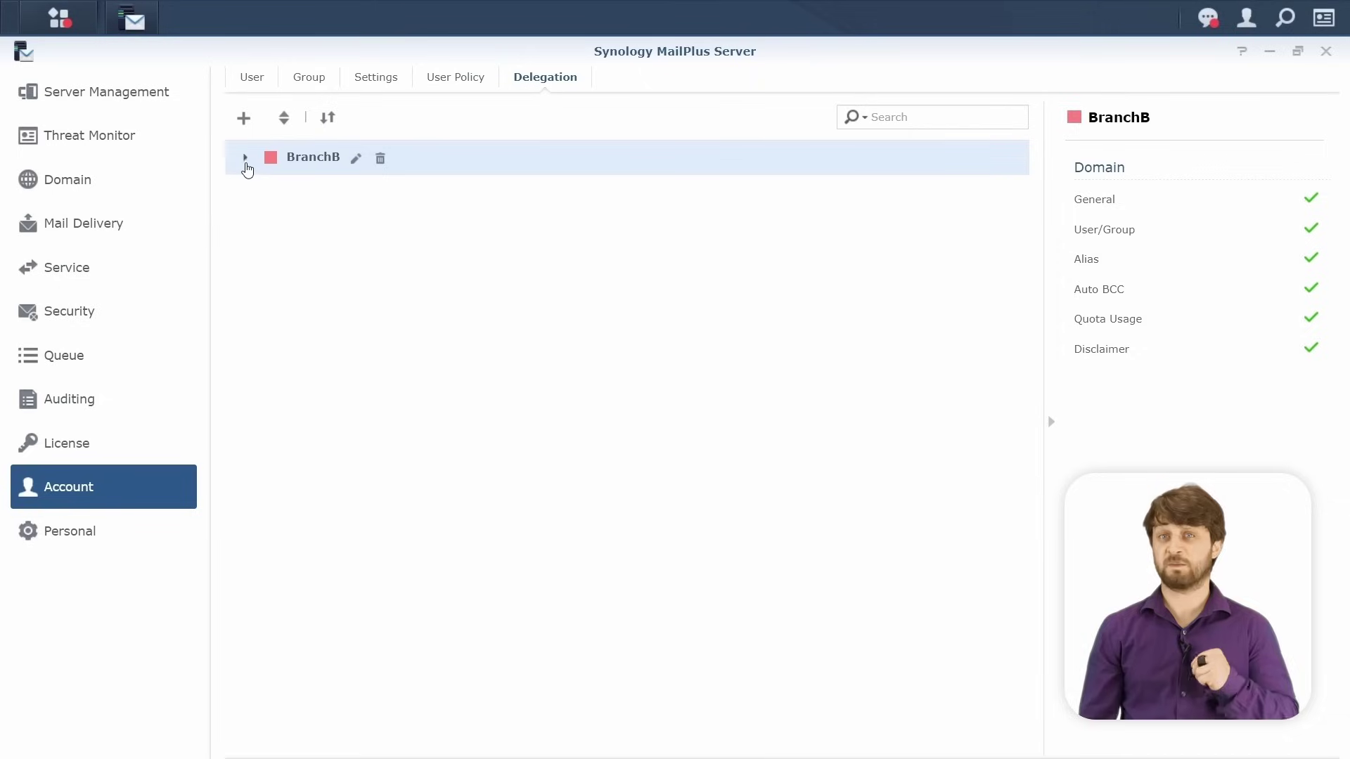
{"action": "left_click", "coordinate": [245, 157]}
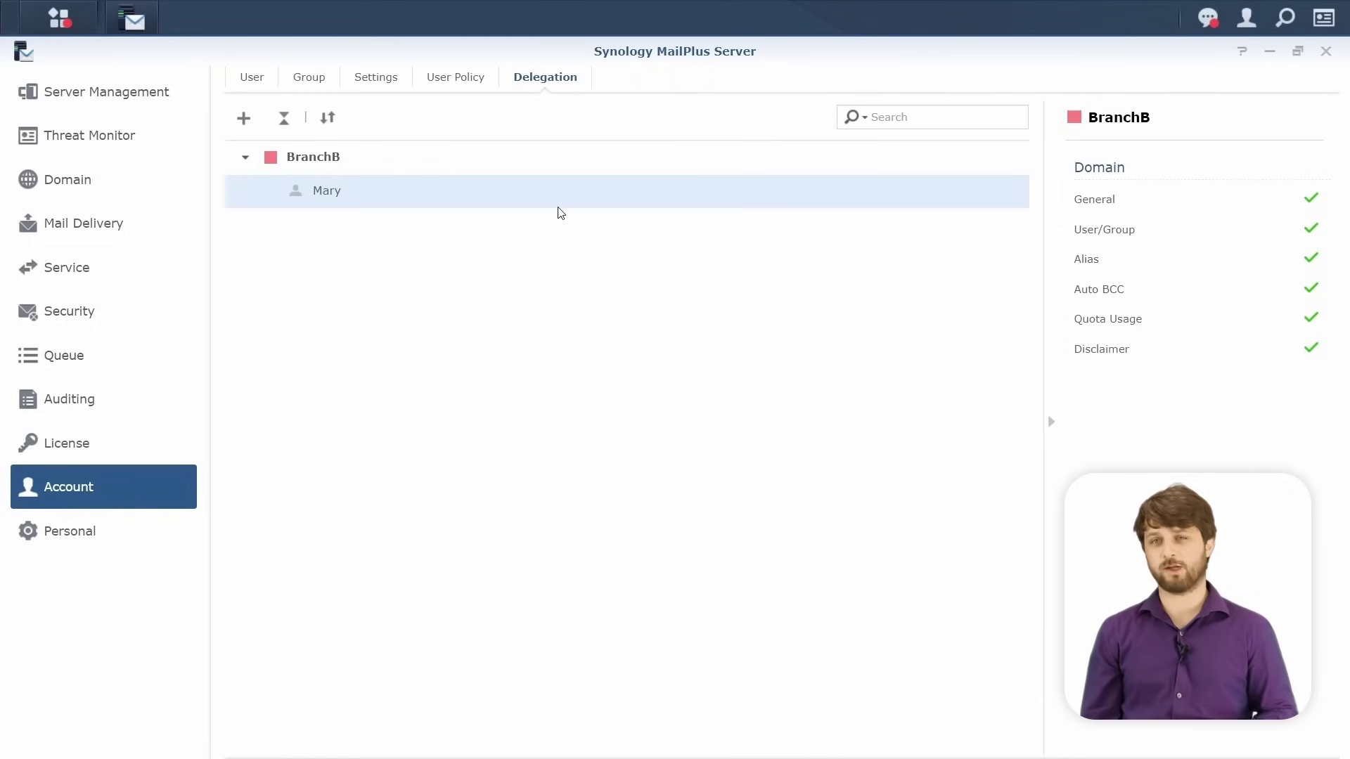
{"action": "left_click", "coordinate": [485, 90]}
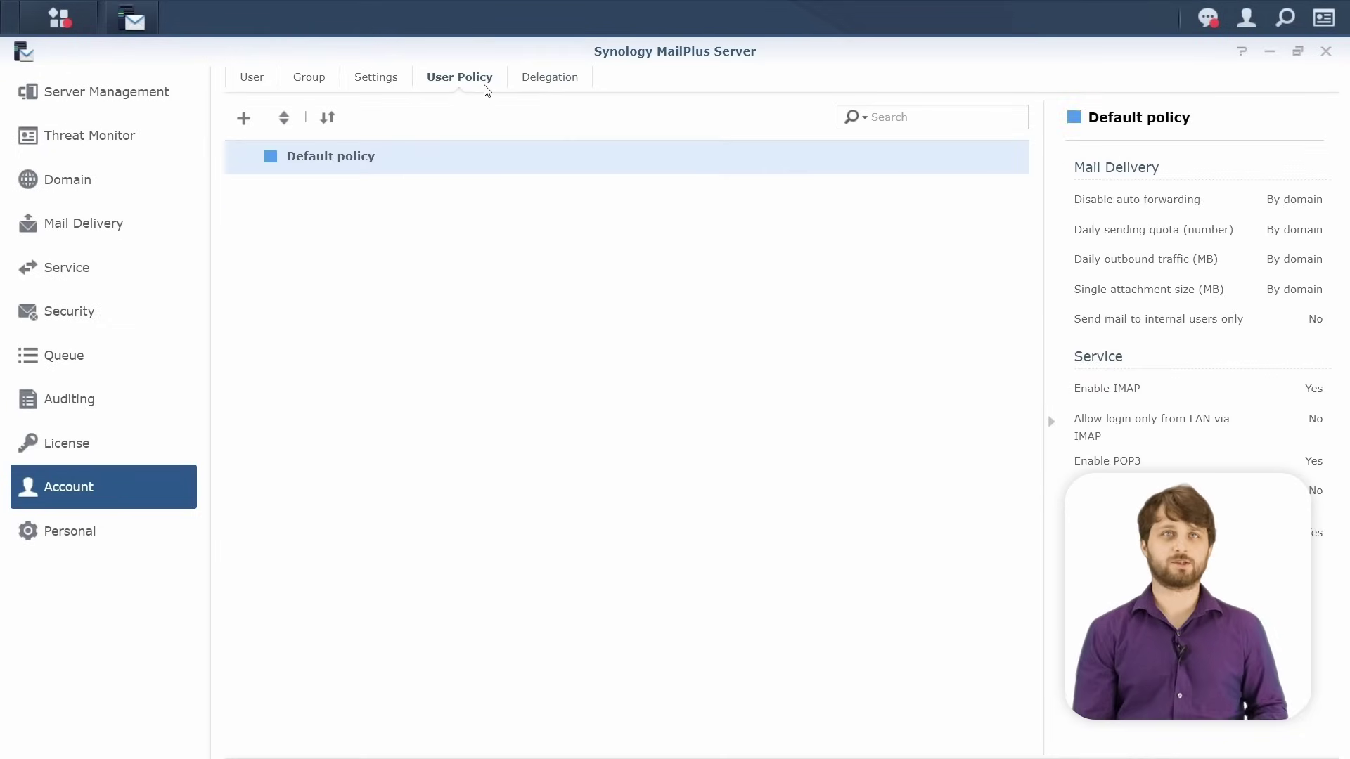
Start a new user policy named Interns with the colour cyan.
{"action": "left_click", "coordinate": [255, 129]}
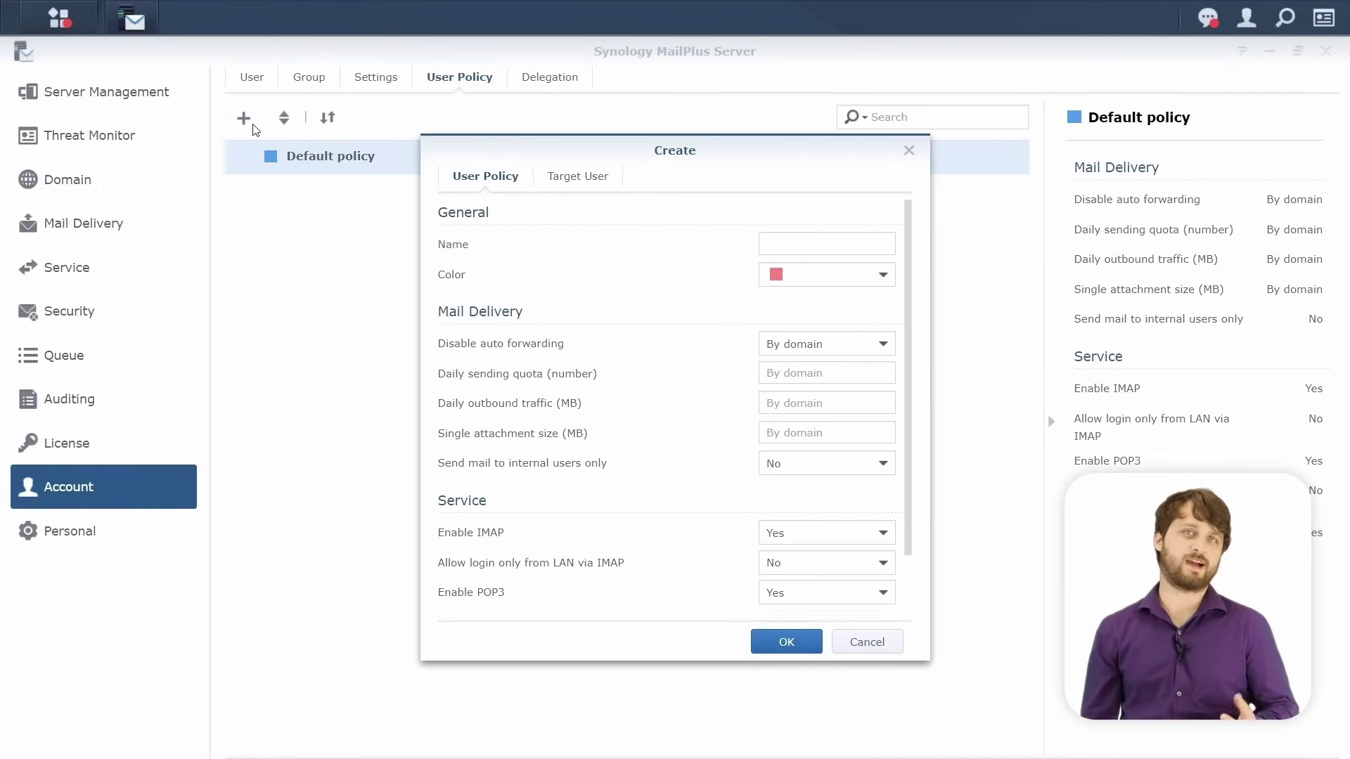
{"action": "left_click", "coordinate": [771, 248]}
{"action": "type", "text": "Interns"}
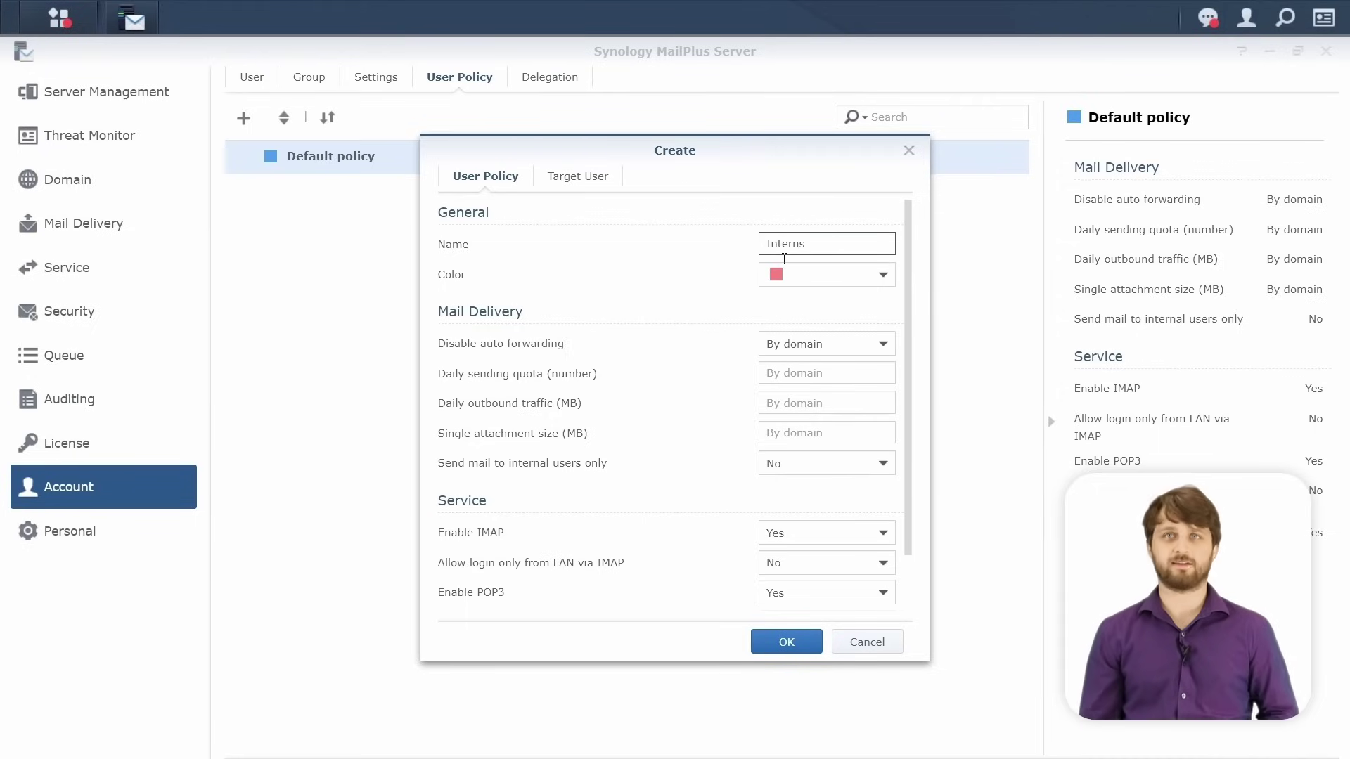
{"action": "left_click", "coordinate": [802, 281]}
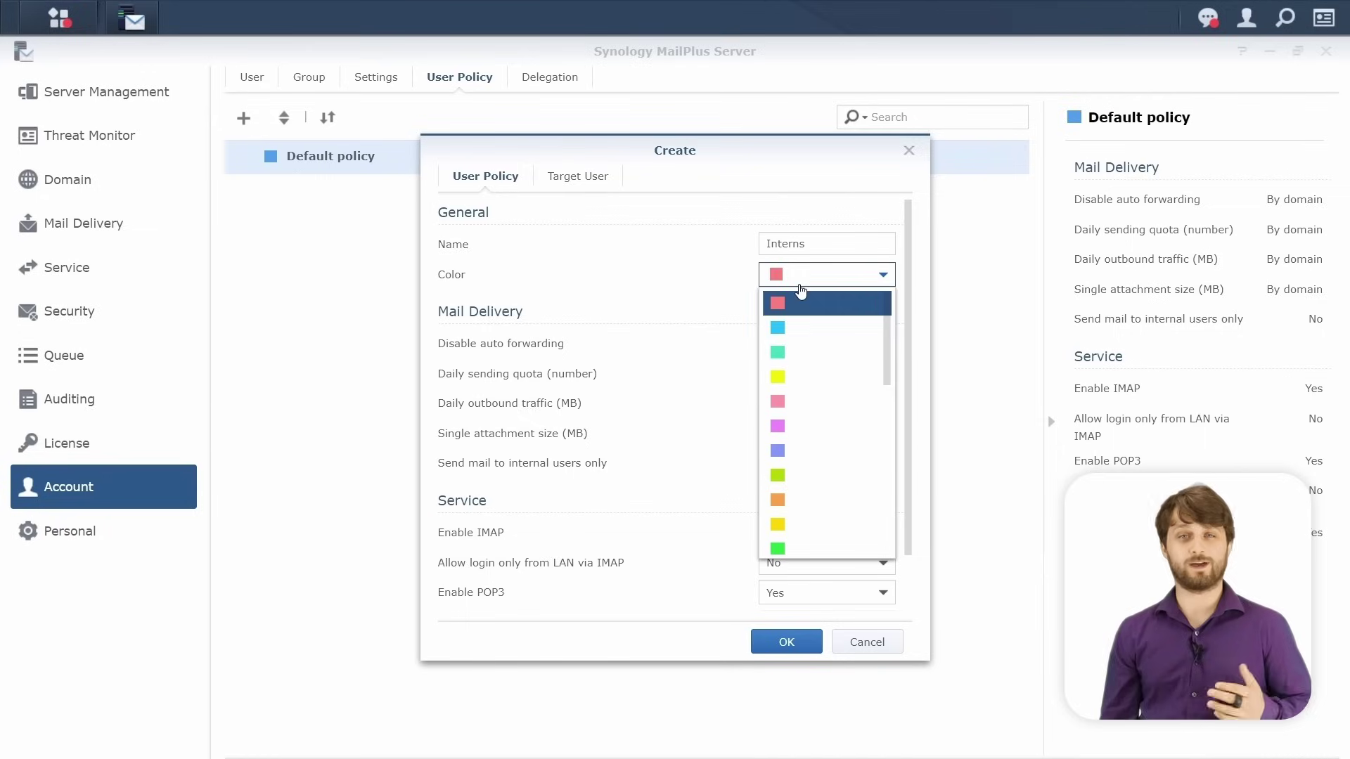
{"action": "left_click", "coordinate": [799, 328]}
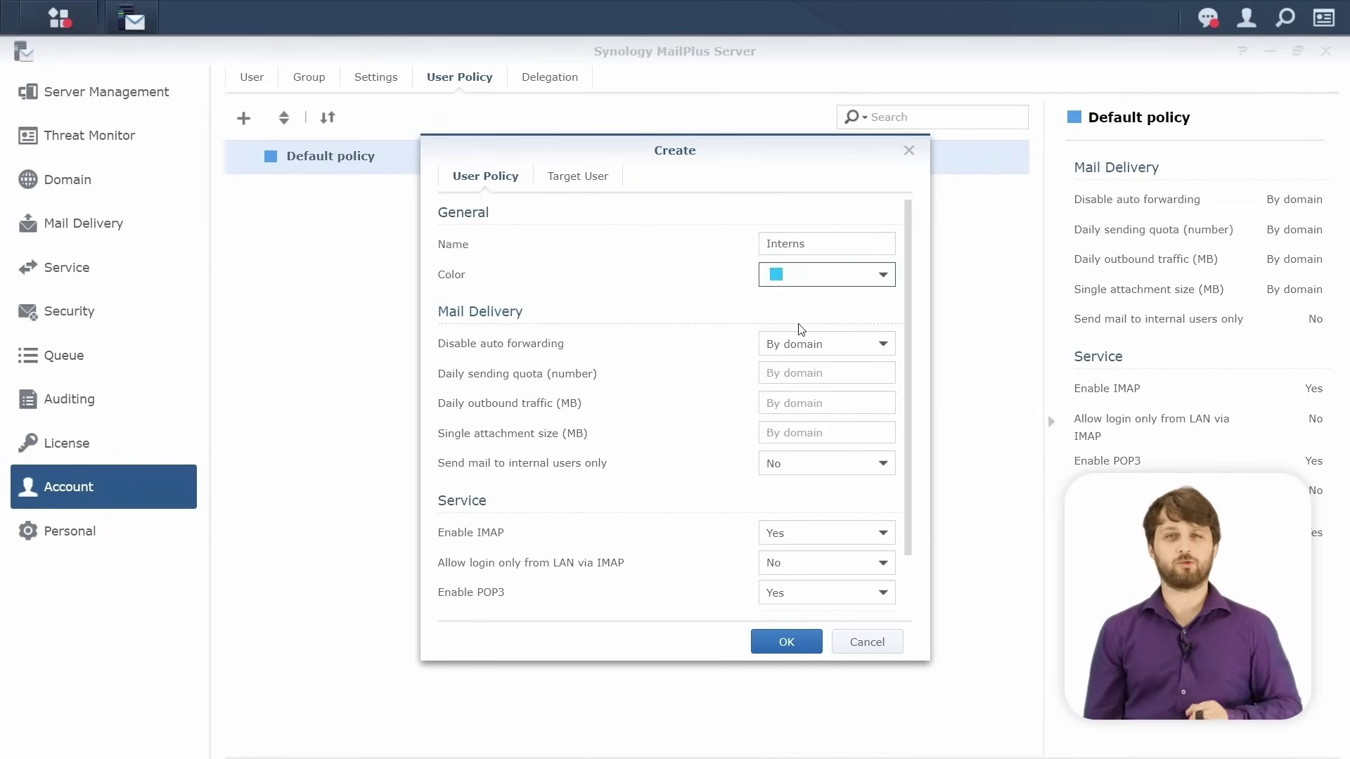
Set a daily sending quota of 50, 10 MB attachment limit, and internal-only sending.
{"action": "left_click", "coordinate": [801, 372]}
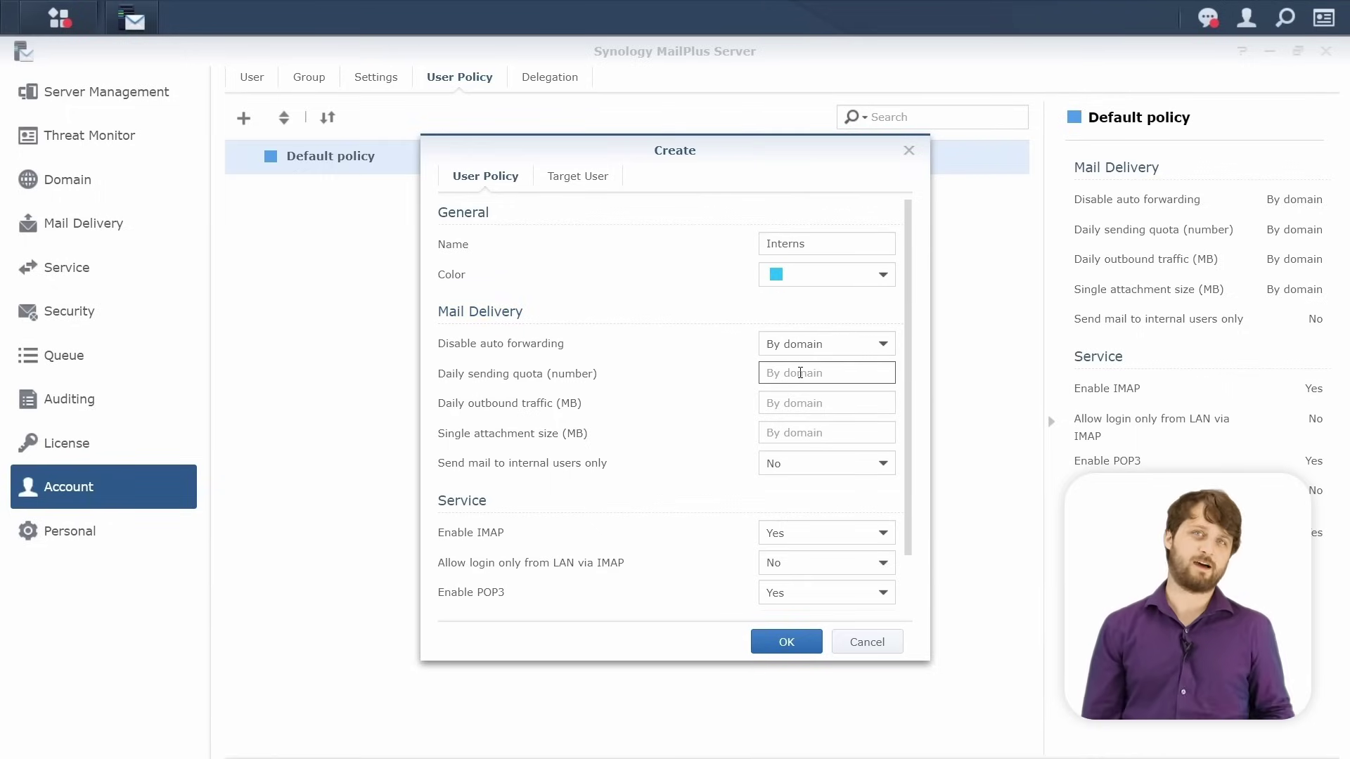
{"action": "type", "text": "50"}
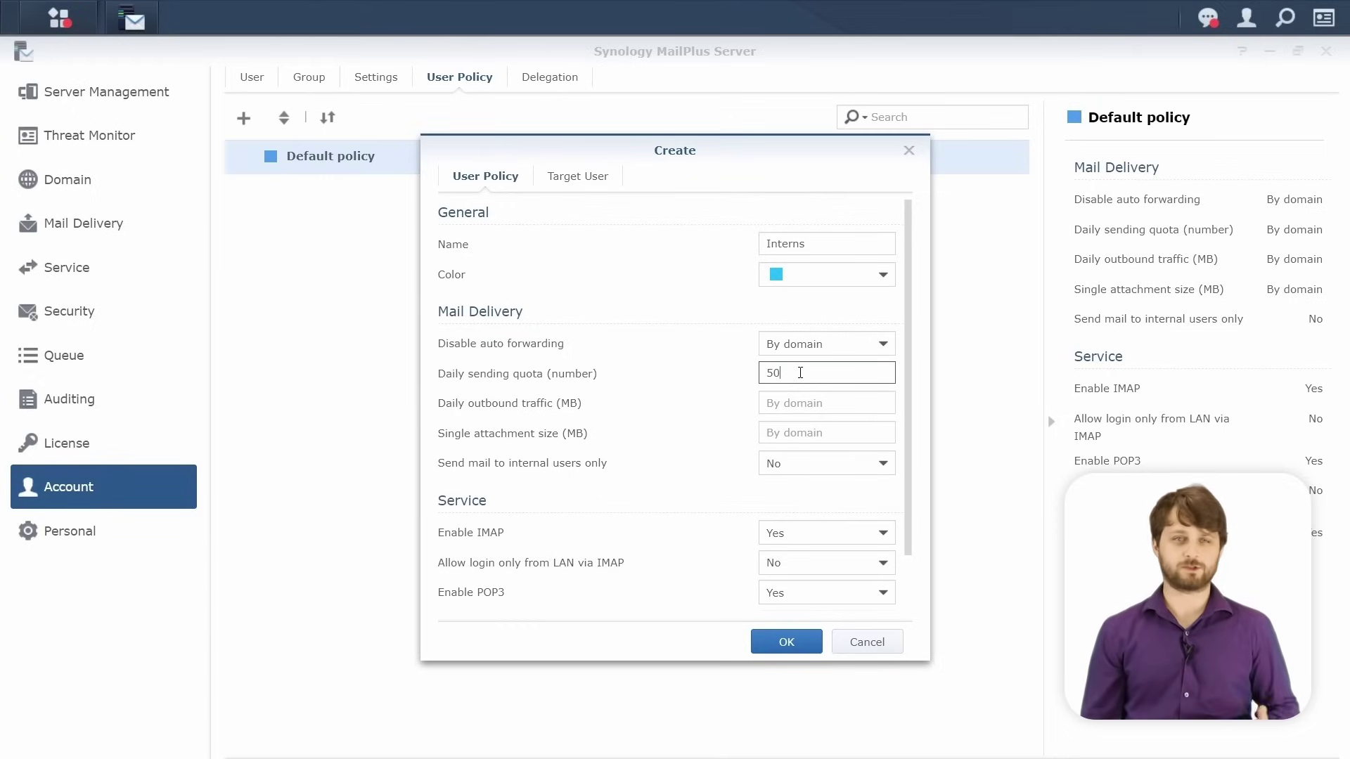
{"action": "key", "text": "Tab"}
{"action": "key", "text": "Tab"}
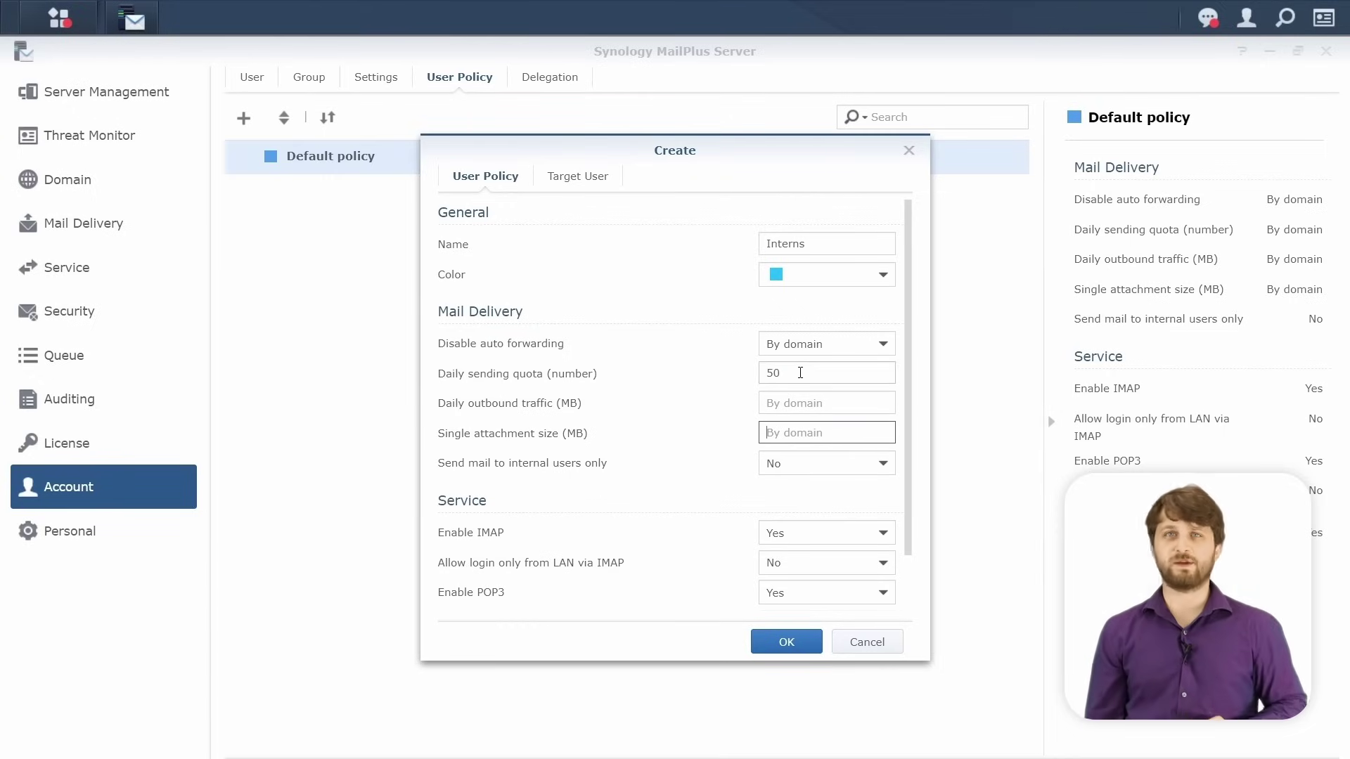
{"action": "type", "text": "10"}
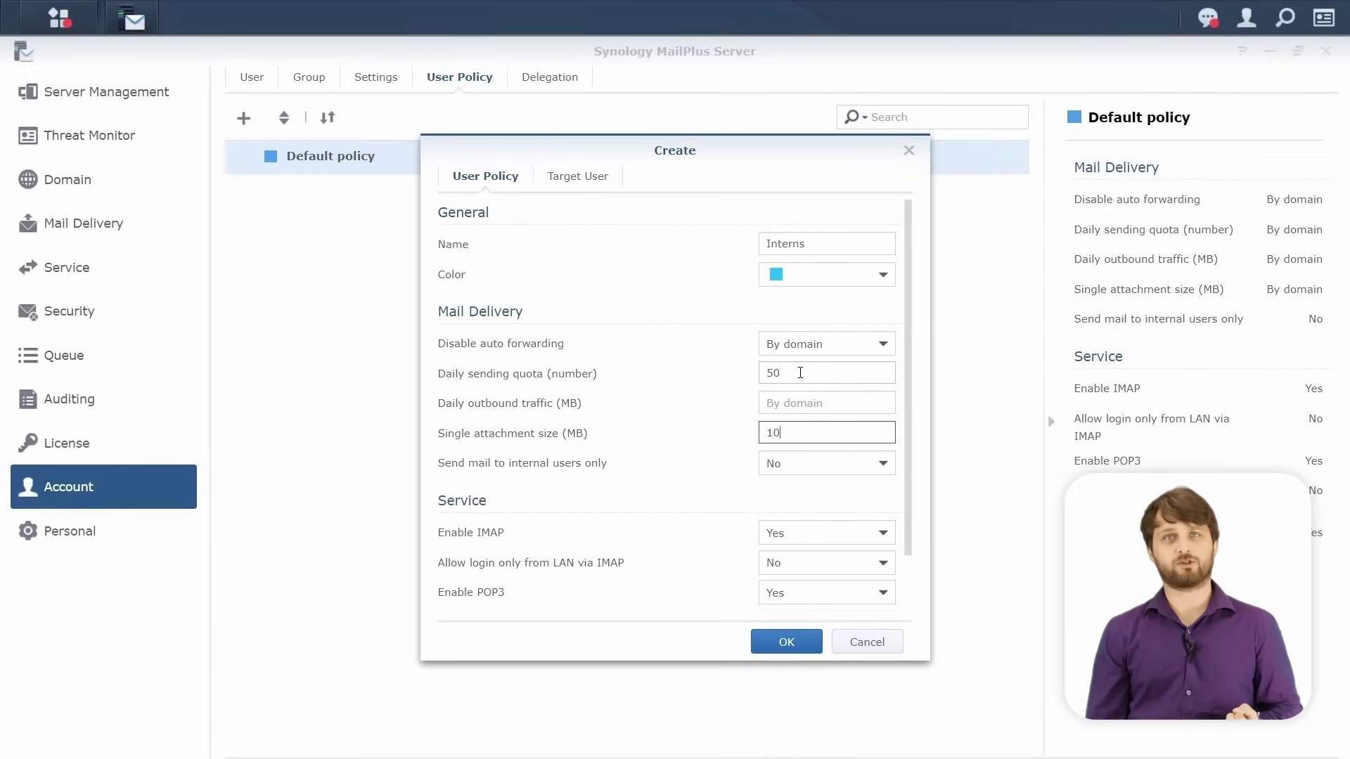
{"action": "key", "text": "Tab"}
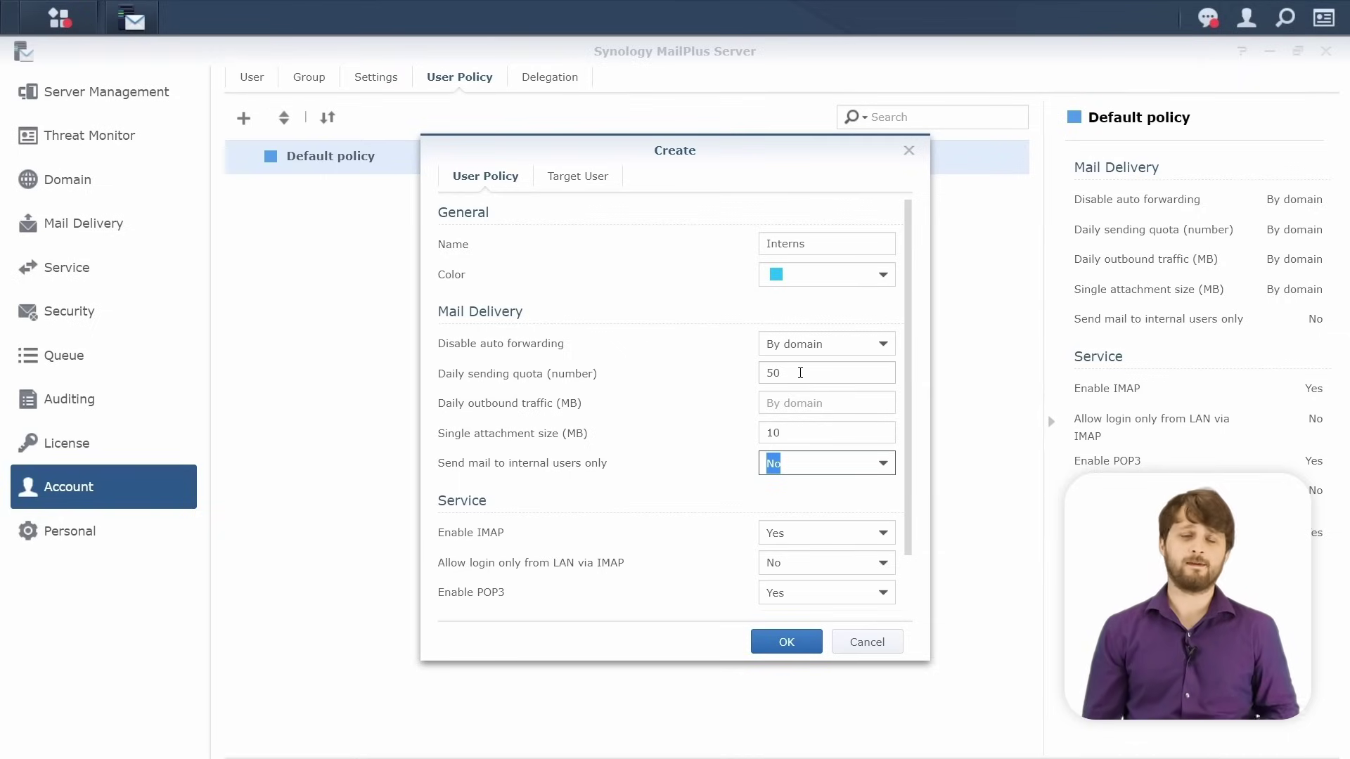
{"action": "left_click", "coordinate": [810, 471]}
{"action": "left_click", "coordinate": [807, 501]}
{"action": "scroll", "coordinate": [806, 506], "scroll_direction": "down", "scroll_amount": 2}
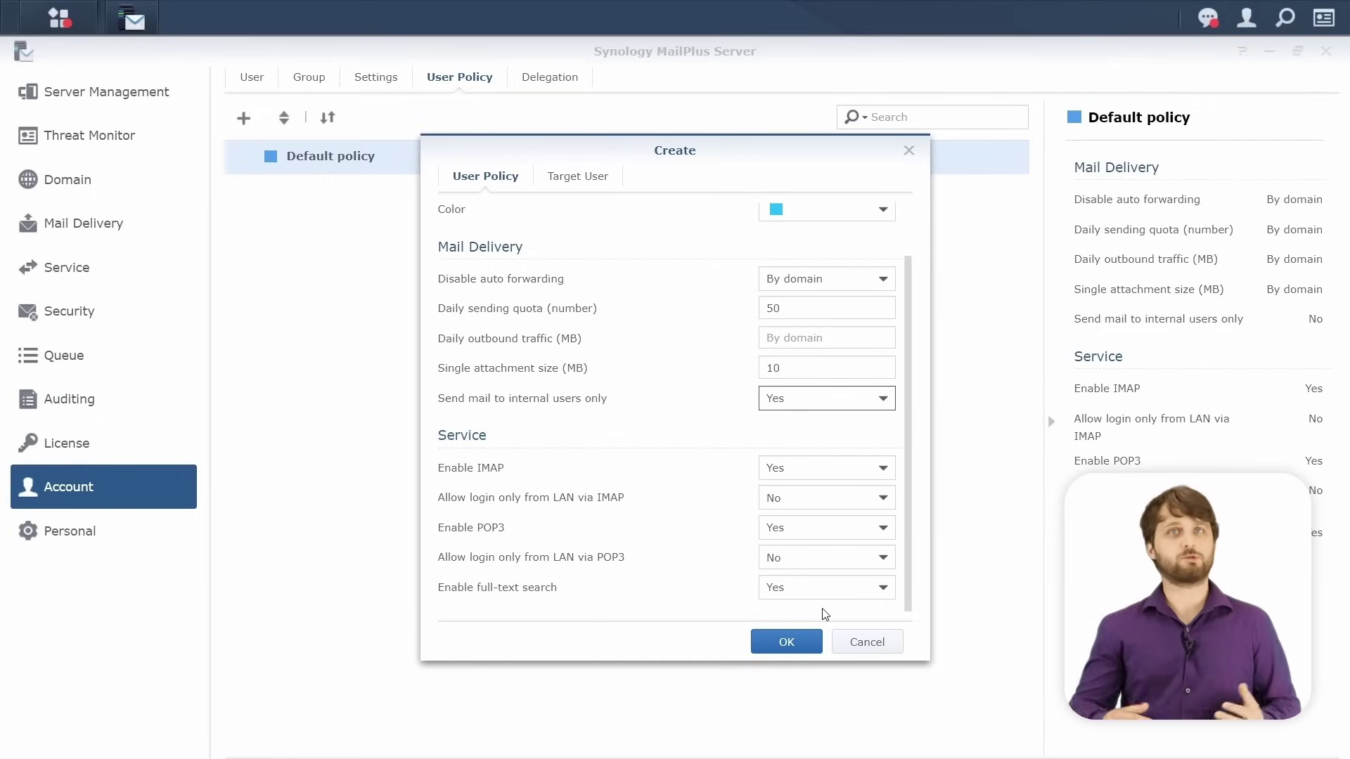
{"action": "left_click", "coordinate": [583, 177]}
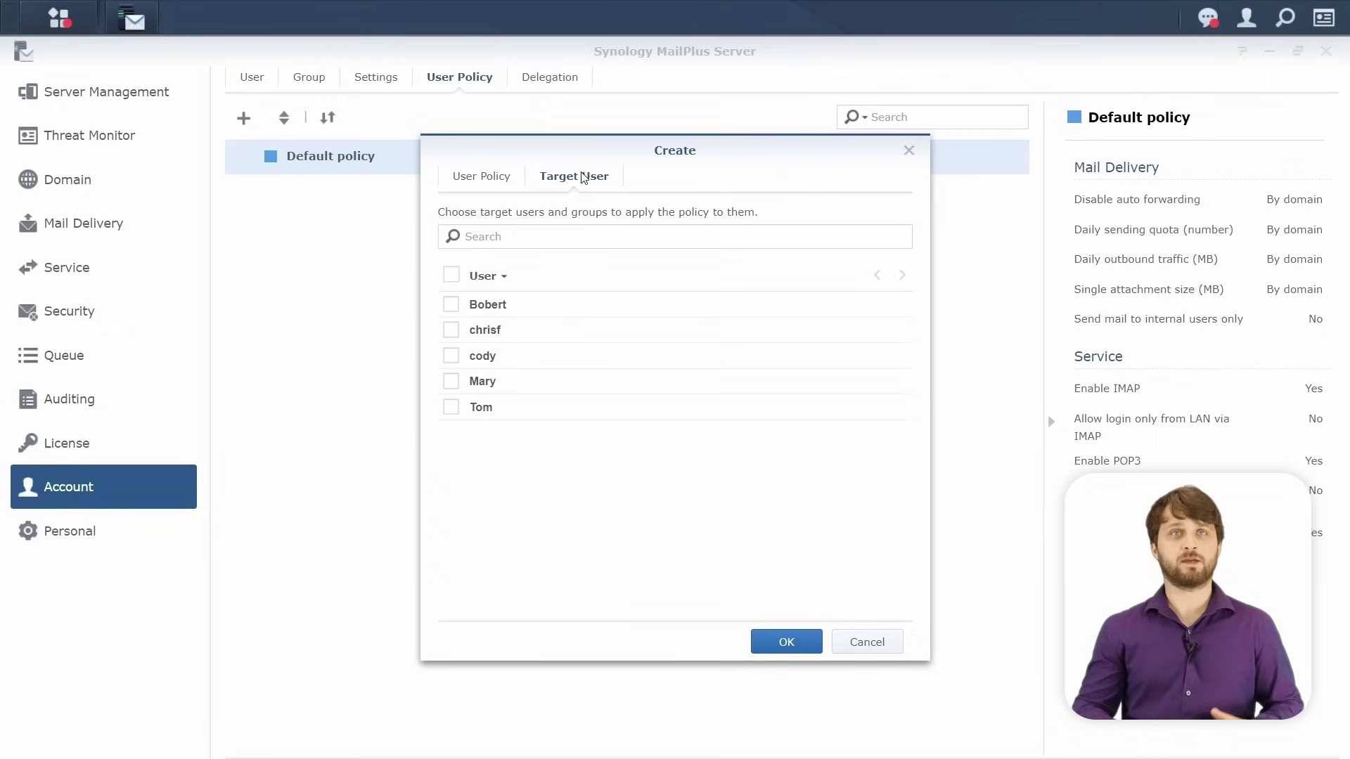
Assign Interns to the intern's account, save it, and expand the policy to verify its member.
{"action": "left_click", "coordinate": [452, 305]}
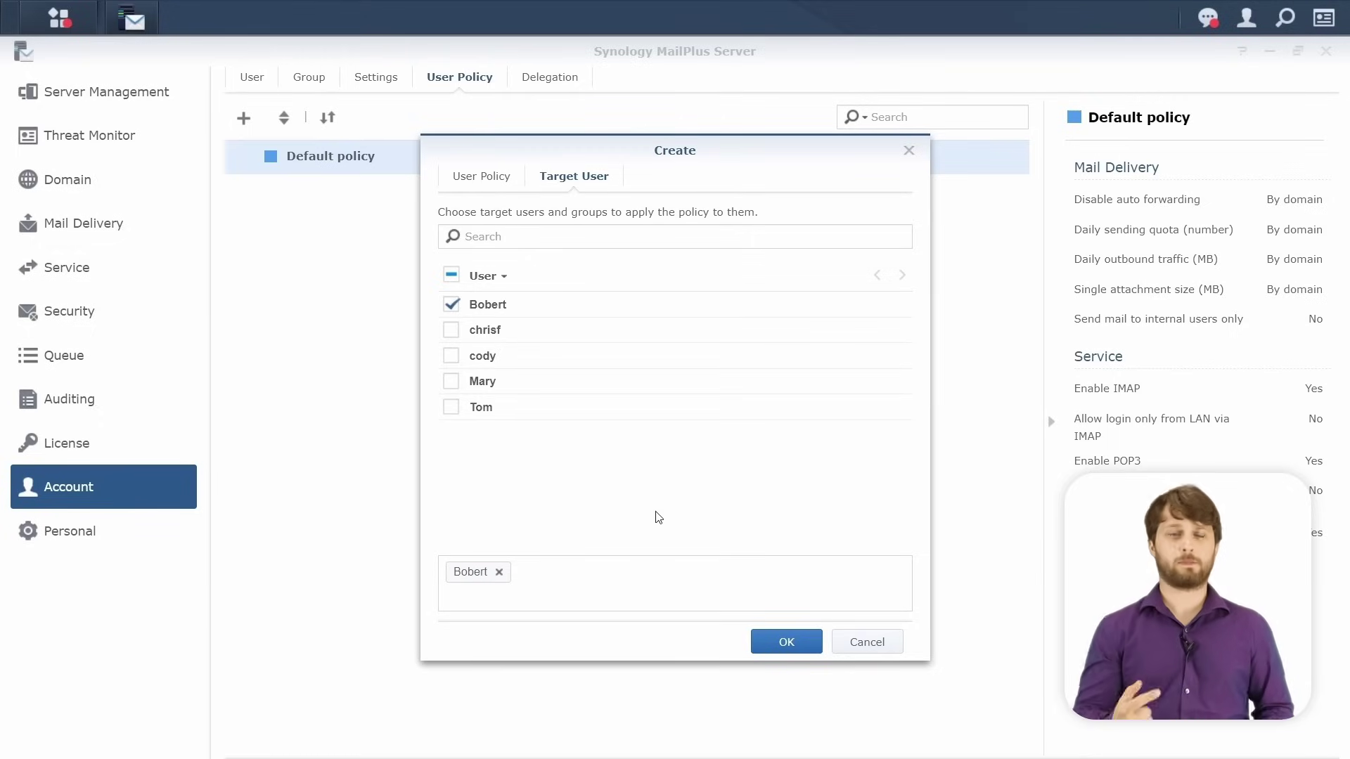
{"action": "left_click", "coordinate": [778, 646]}
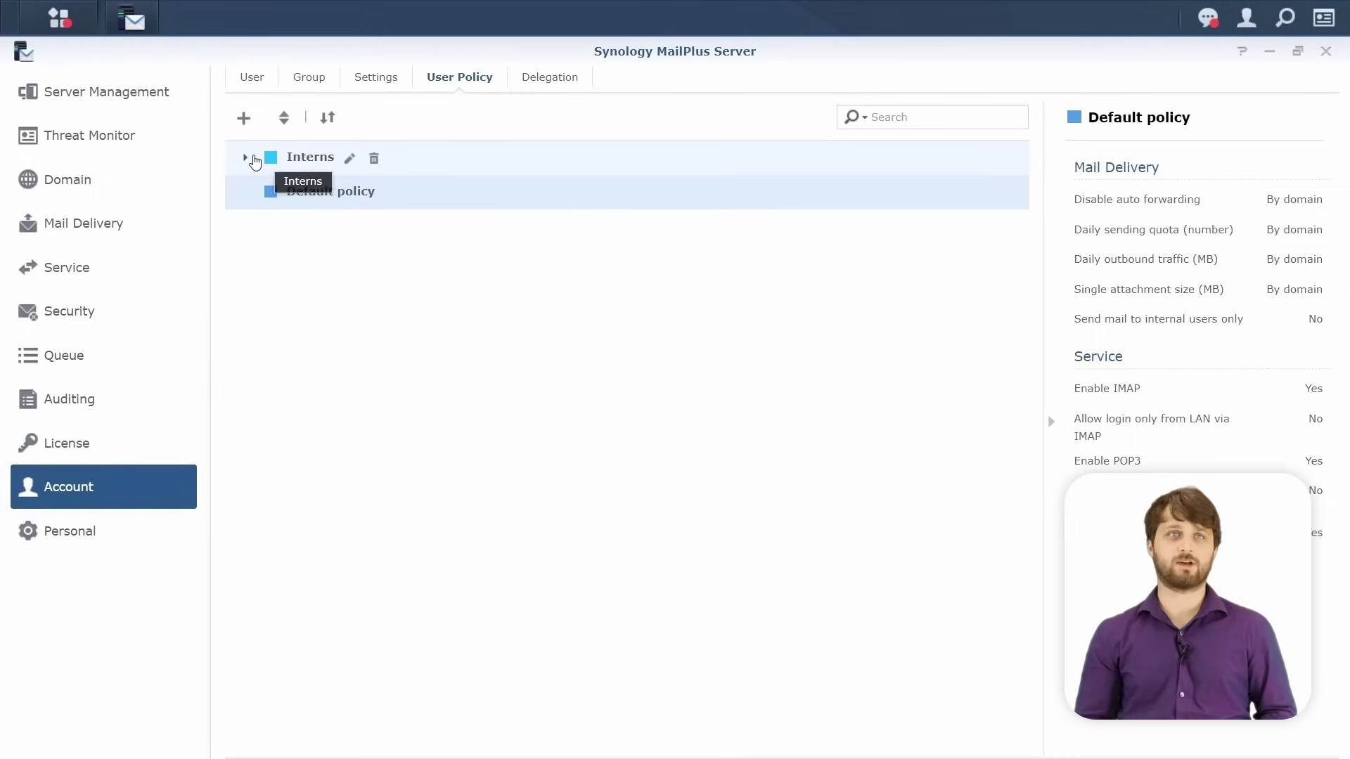
{"action": "left_click", "coordinate": [254, 161]}
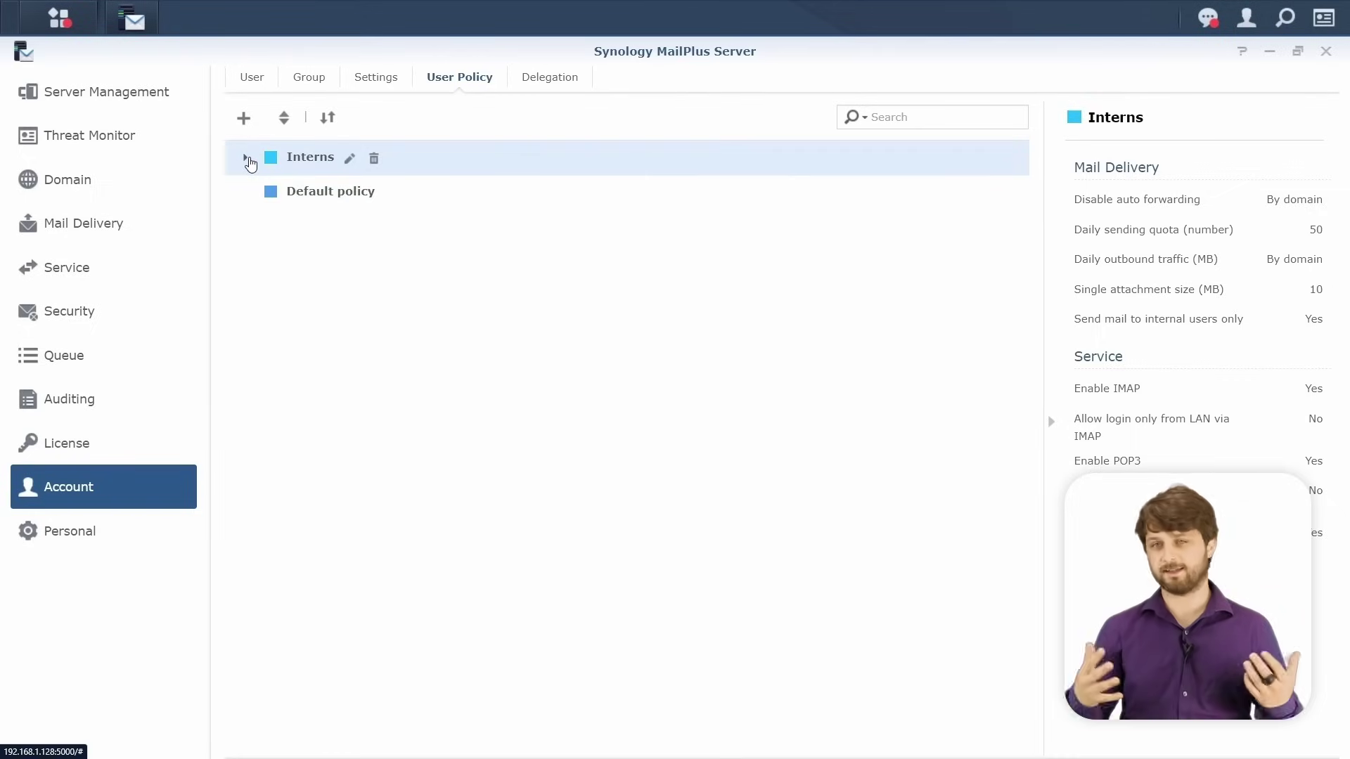
{"action": "left_click", "coordinate": [246, 159]}
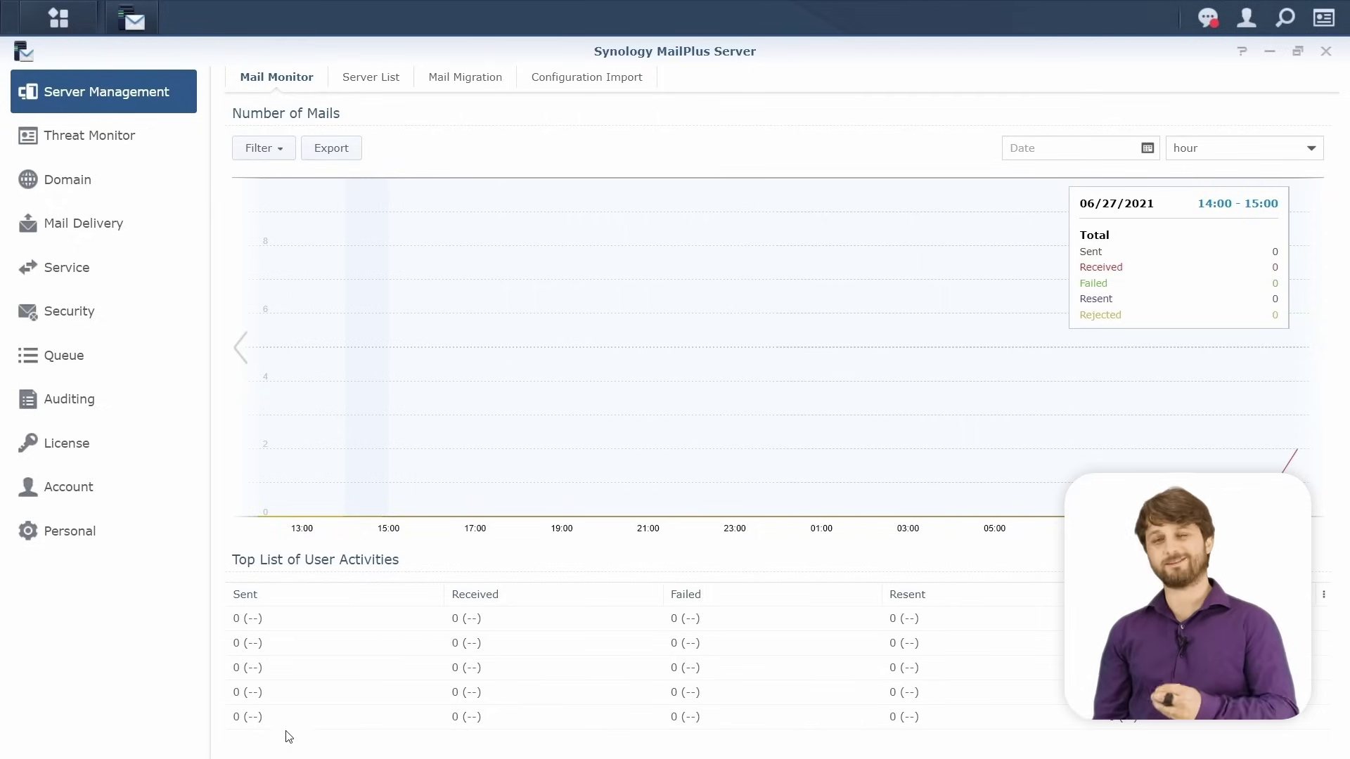
Open Auditing > Mail Search and start a new search task.
{"action": "left_click", "coordinate": [130, 414]}
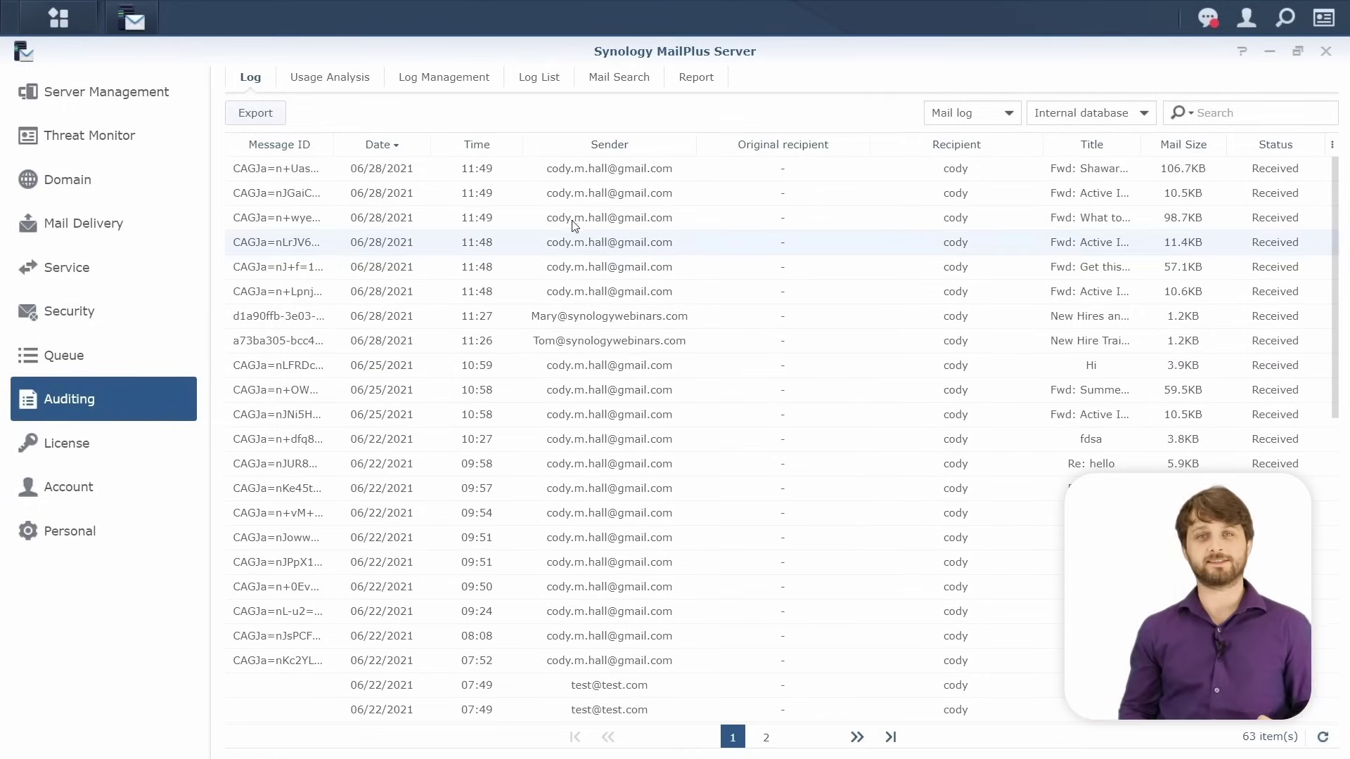
{"action": "left_click", "coordinate": [646, 90]}
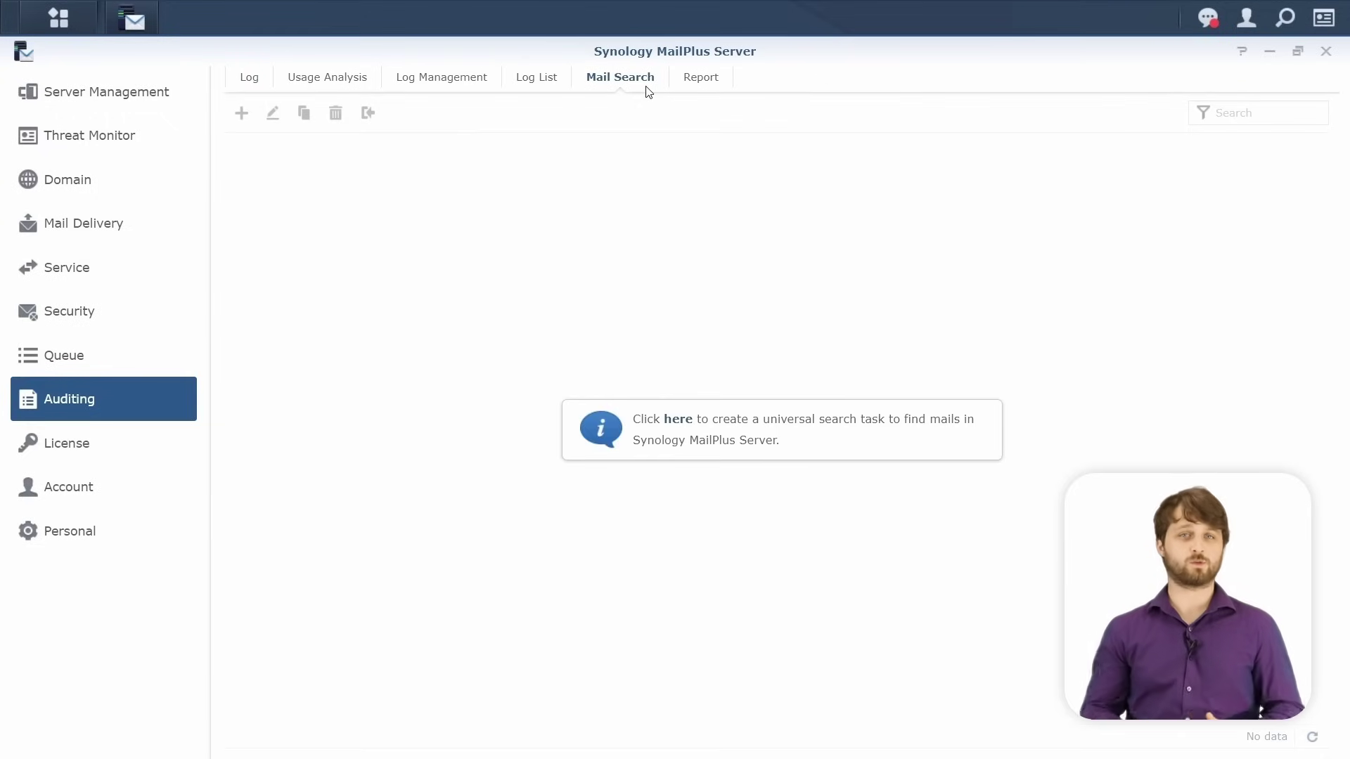
{"action": "left_click", "coordinate": [681, 431]}
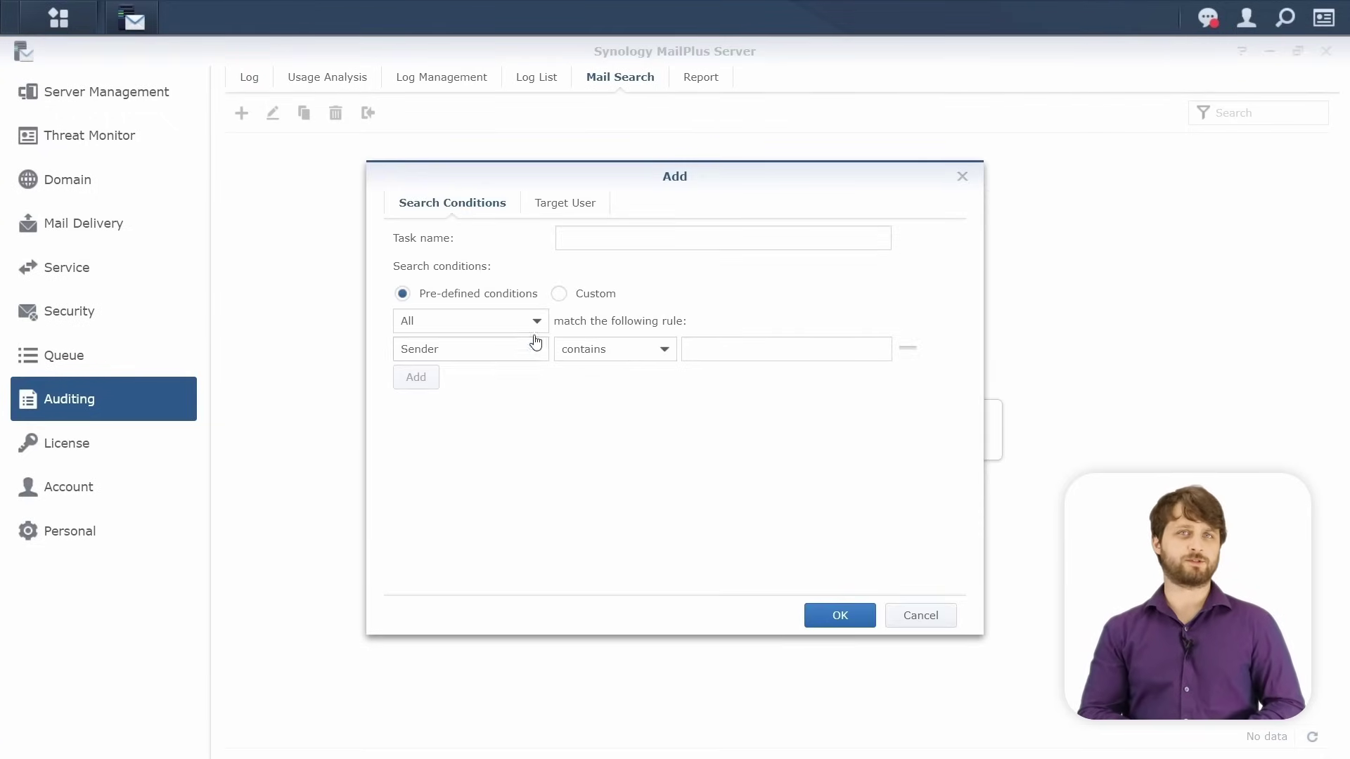
Name the task GDPR plus the owner's name, matching Sender contains their personal Gmail address.
{"action": "left_click", "coordinate": [591, 240]}
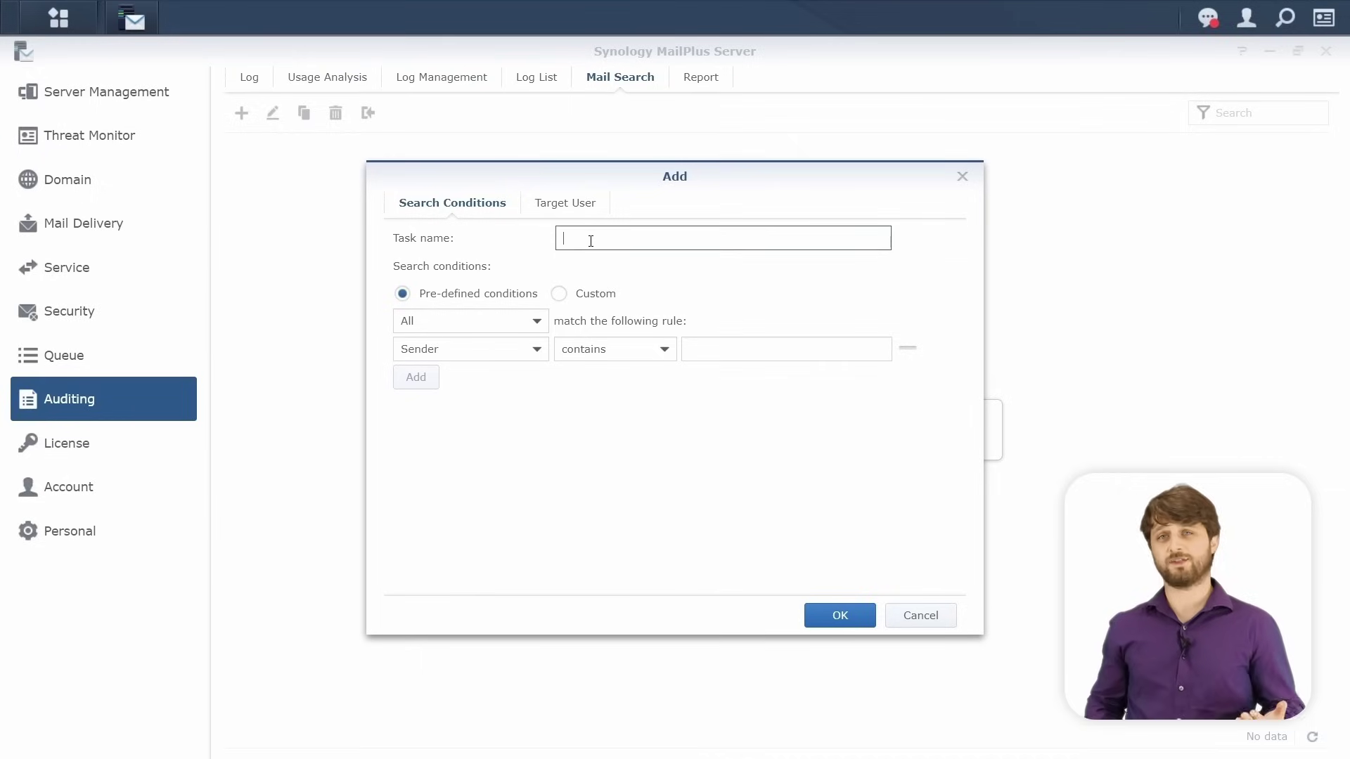
{"action": "type", "text": "GDPR-"}
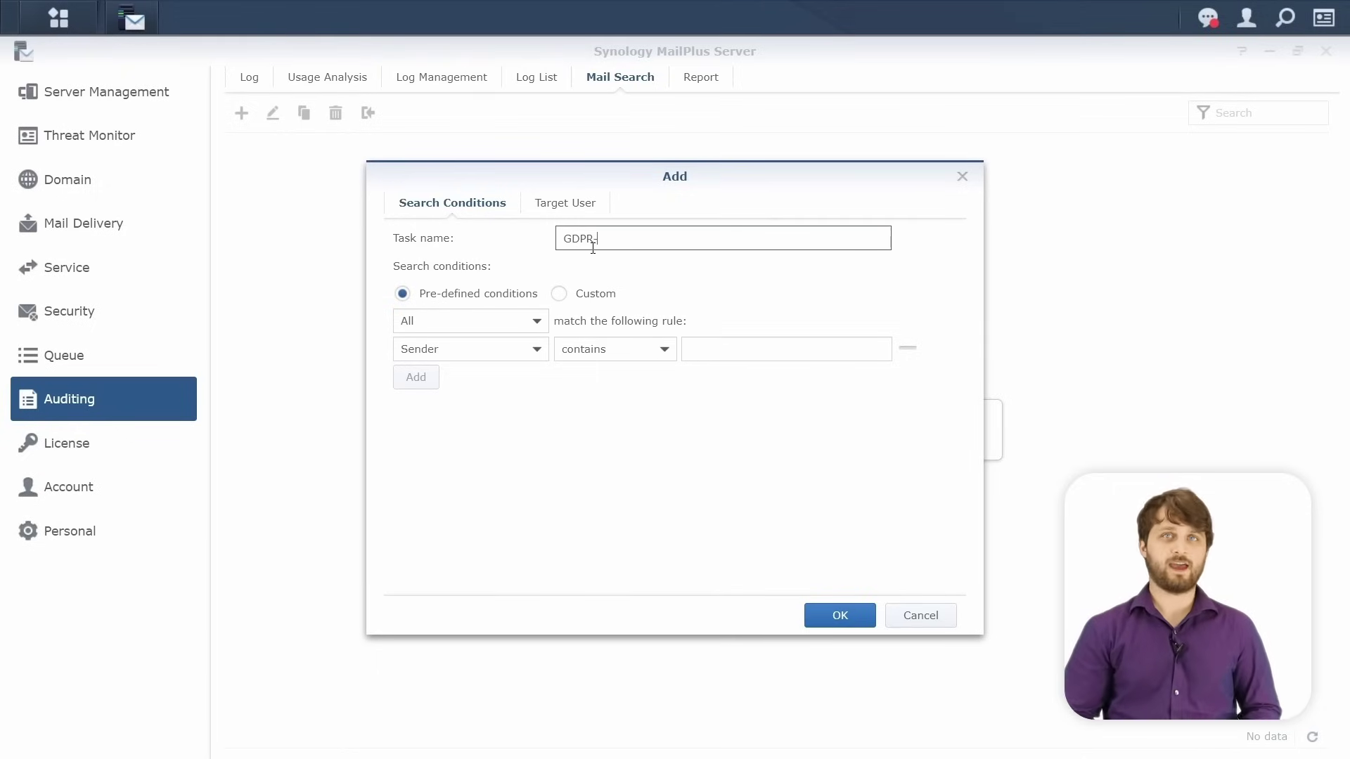
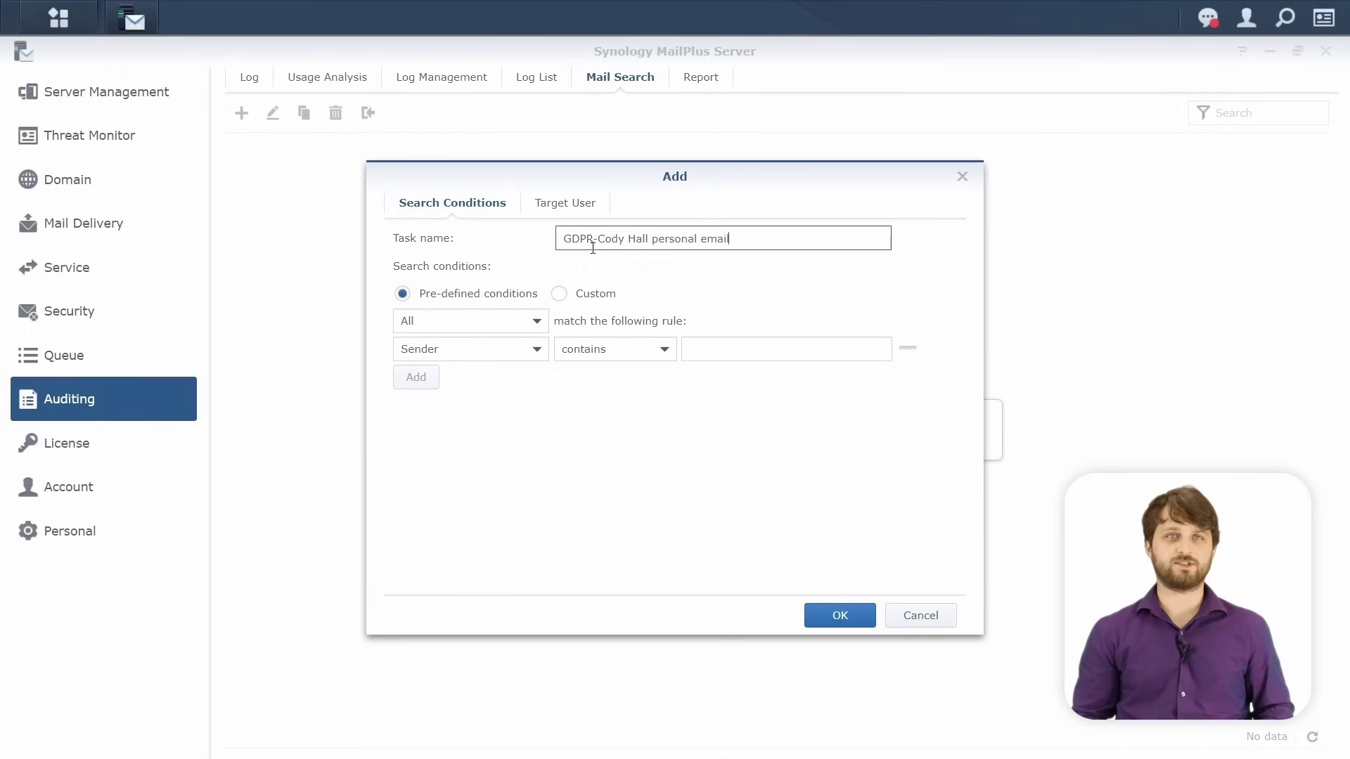
{"action": "left_click", "coordinate": [547, 361]}
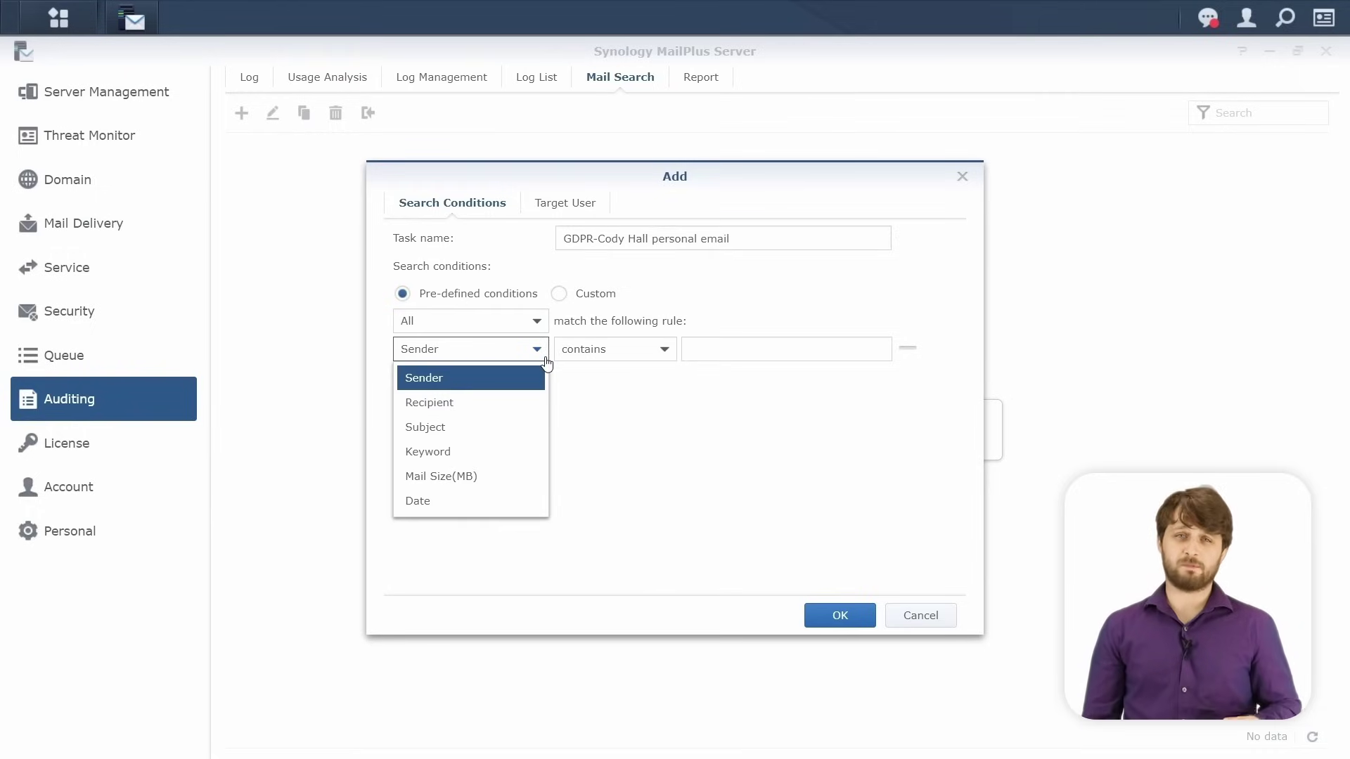
{"action": "left_click", "coordinate": [531, 381]}
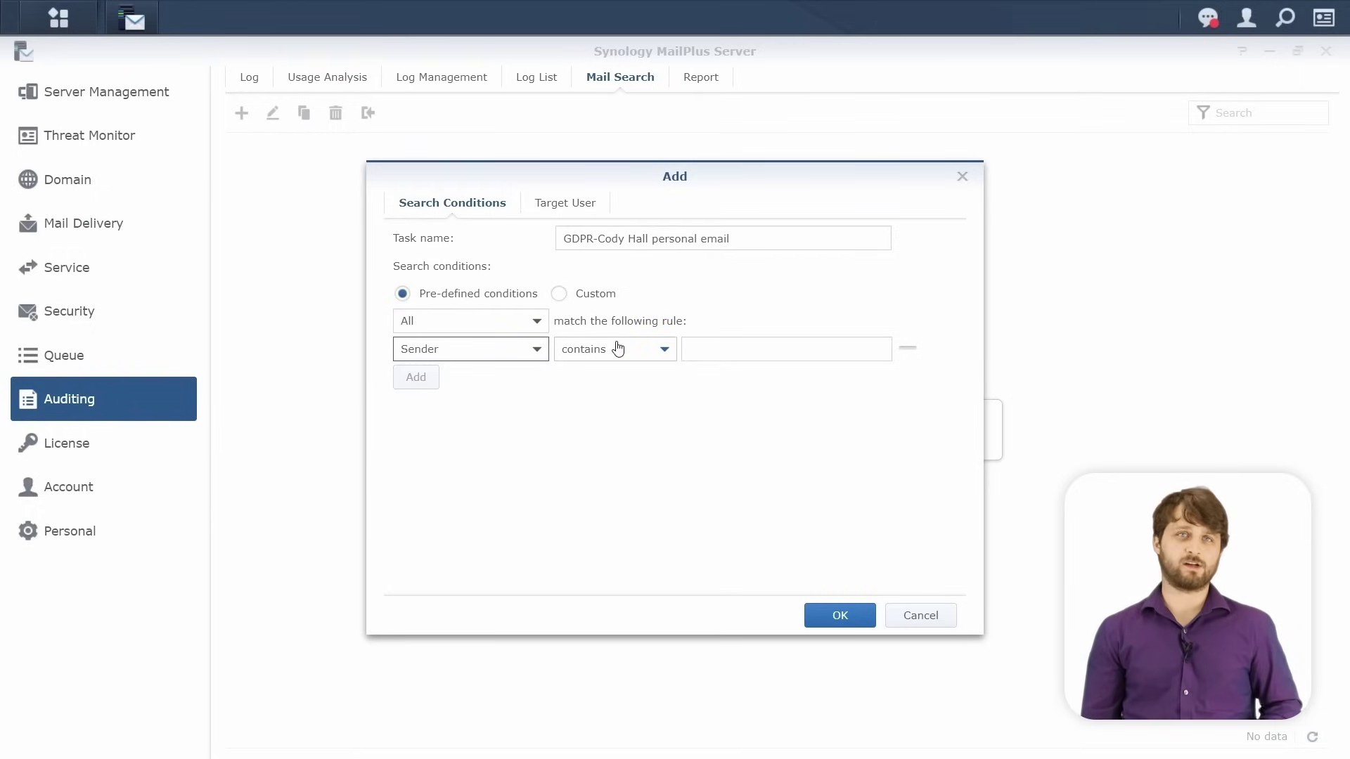
{"action": "left_click", "coordinate": [804, 343]}
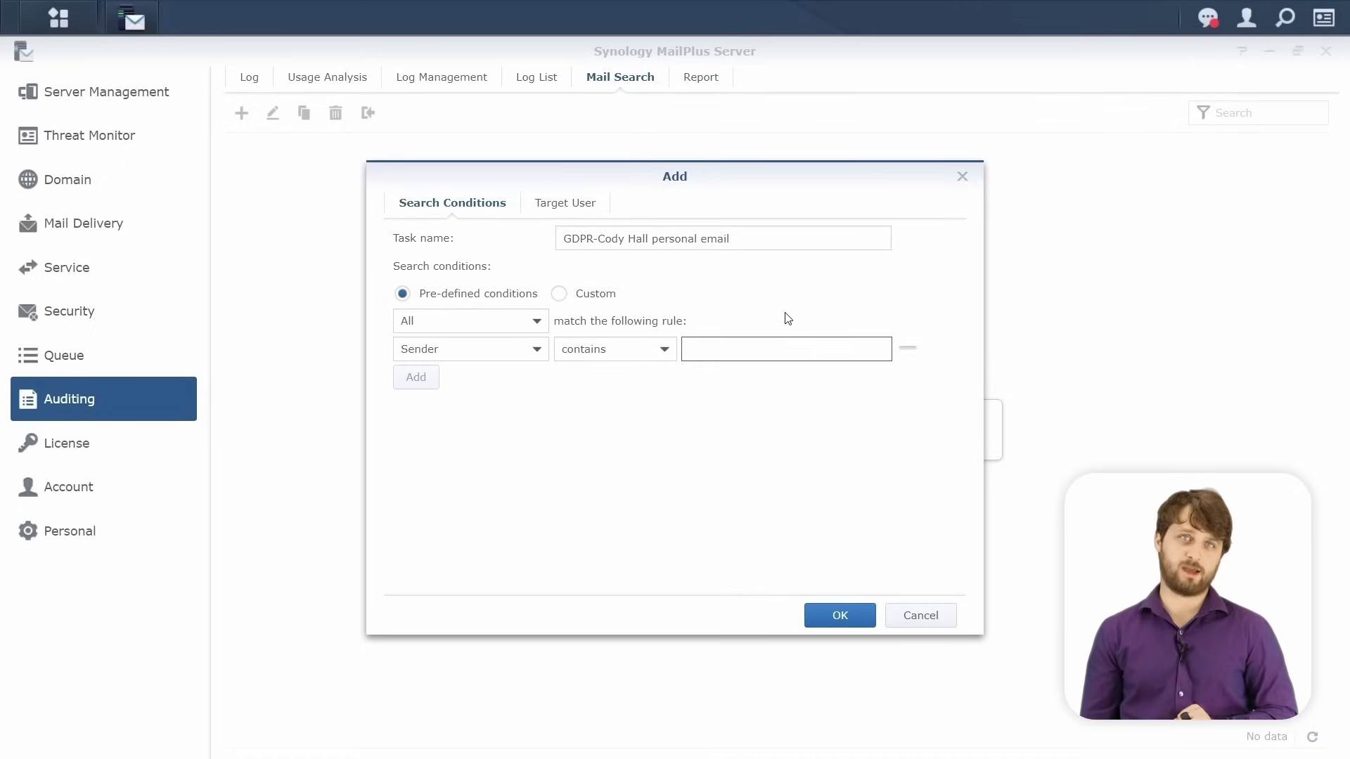
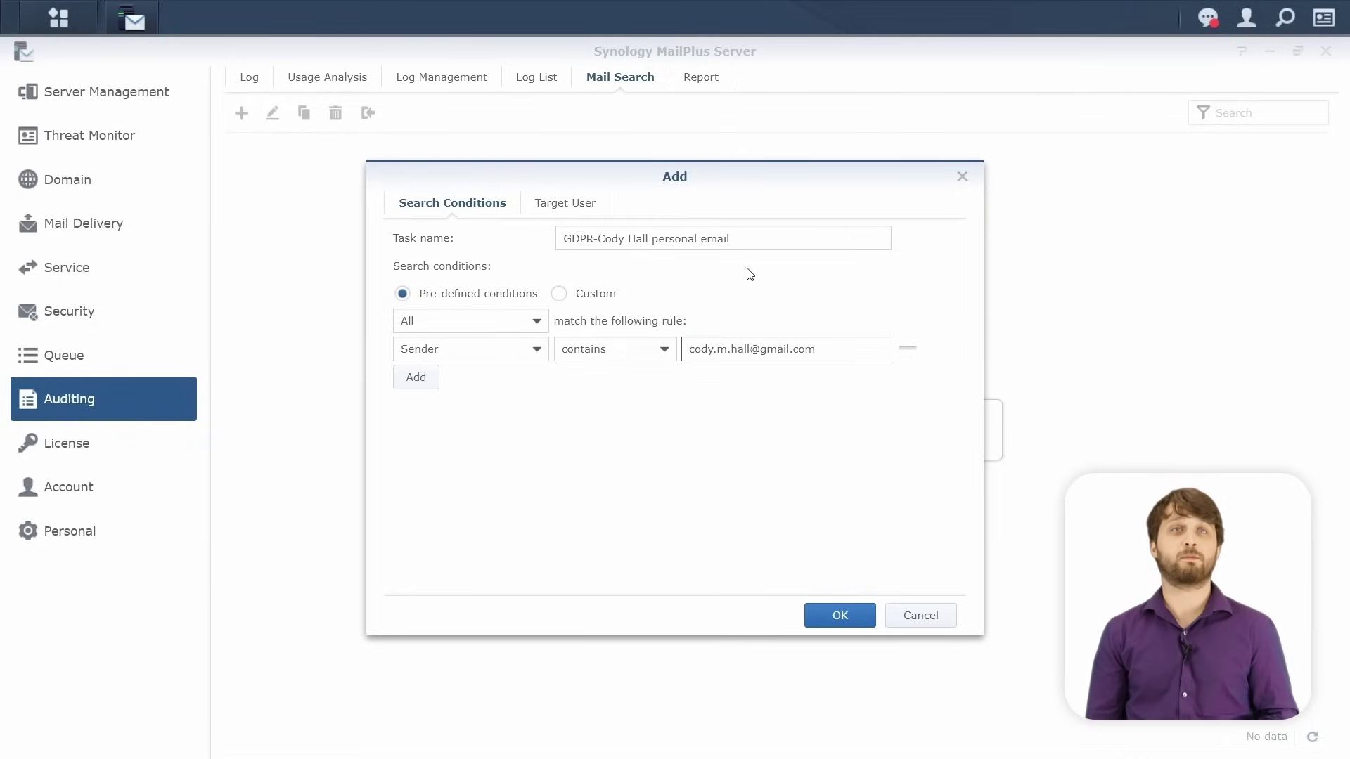
{"action": "left_click", "coordinate": [563, 206]}
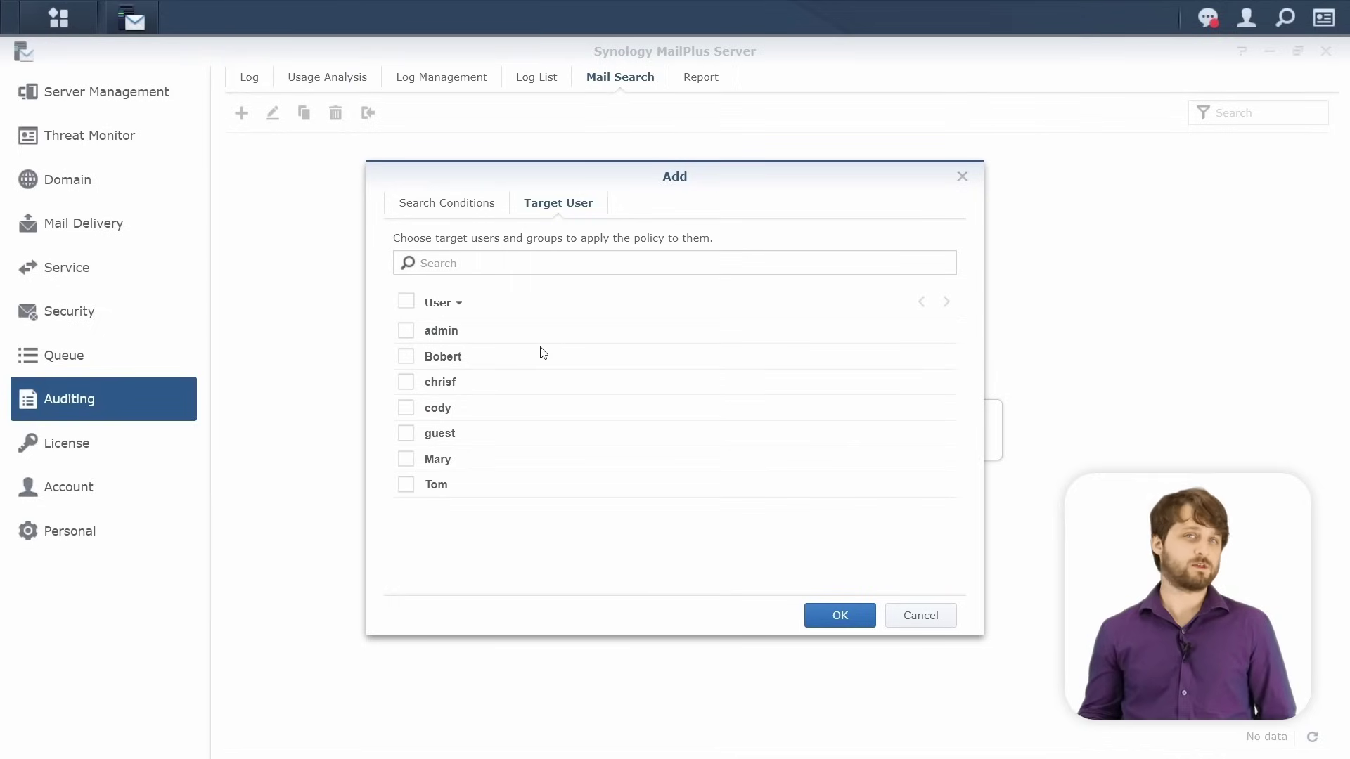
Target only the mailbox owner's account and save the task, which finds 6 mails.
{"action": "left_click", "coordinate": [406, 408]}
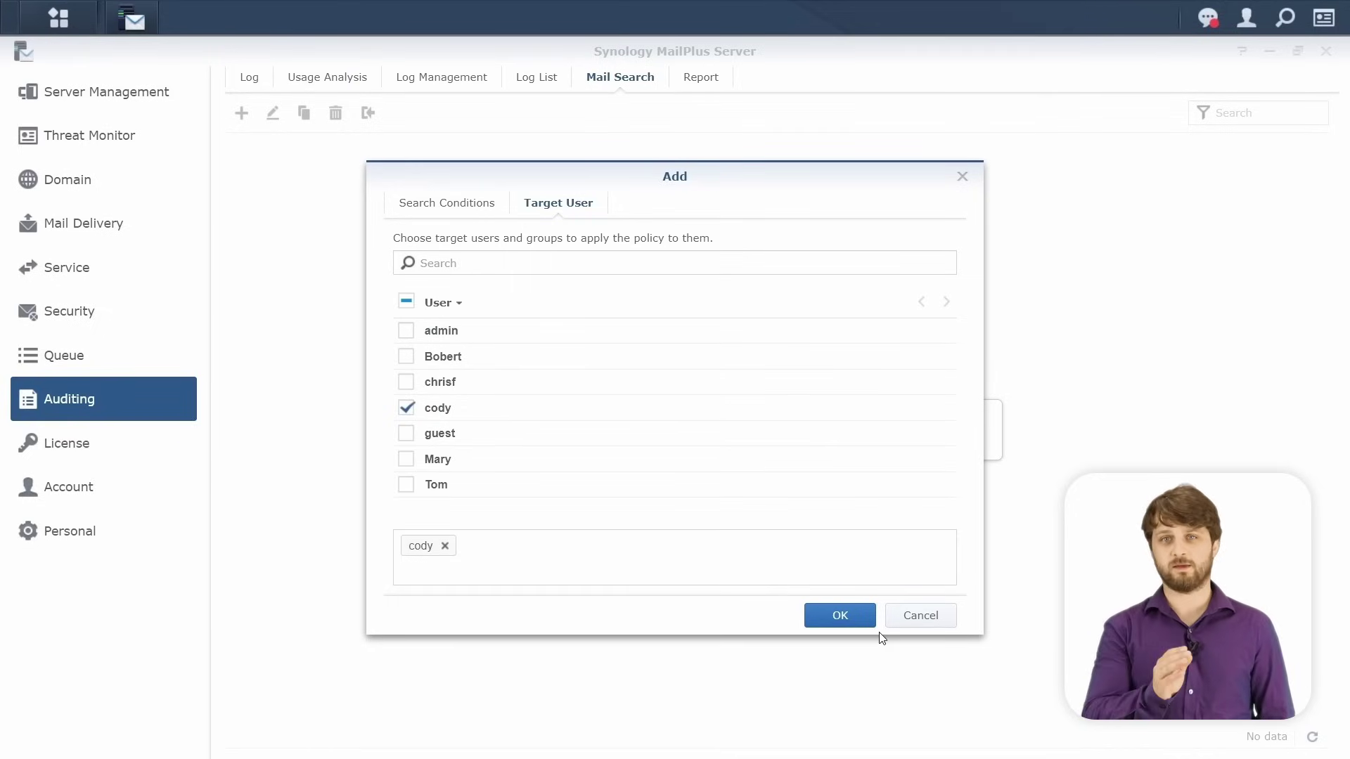
{"action": "left_click", "coordinate": [840, 616]}
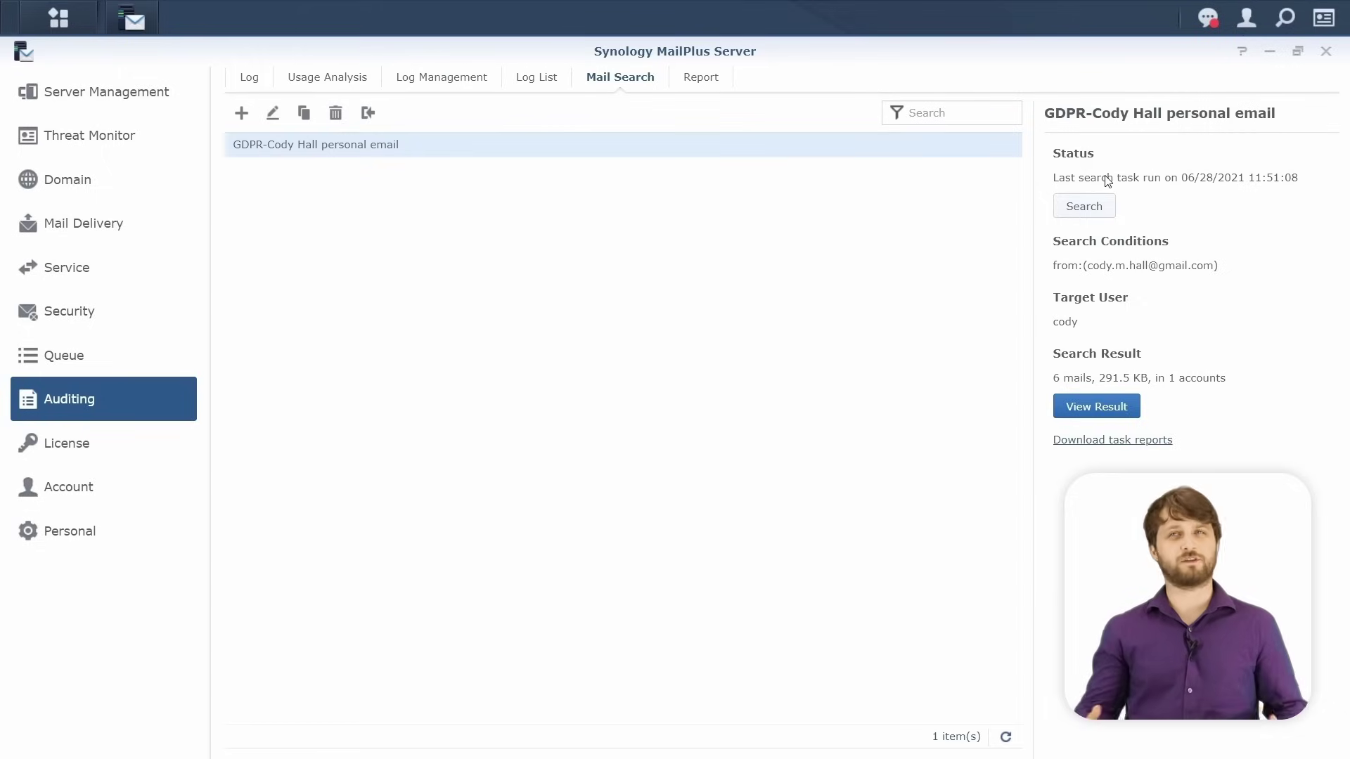
View the six mails found by the GDPR search and check the export options.
{"action": "left_click", "coordinate": [1119, 407]}
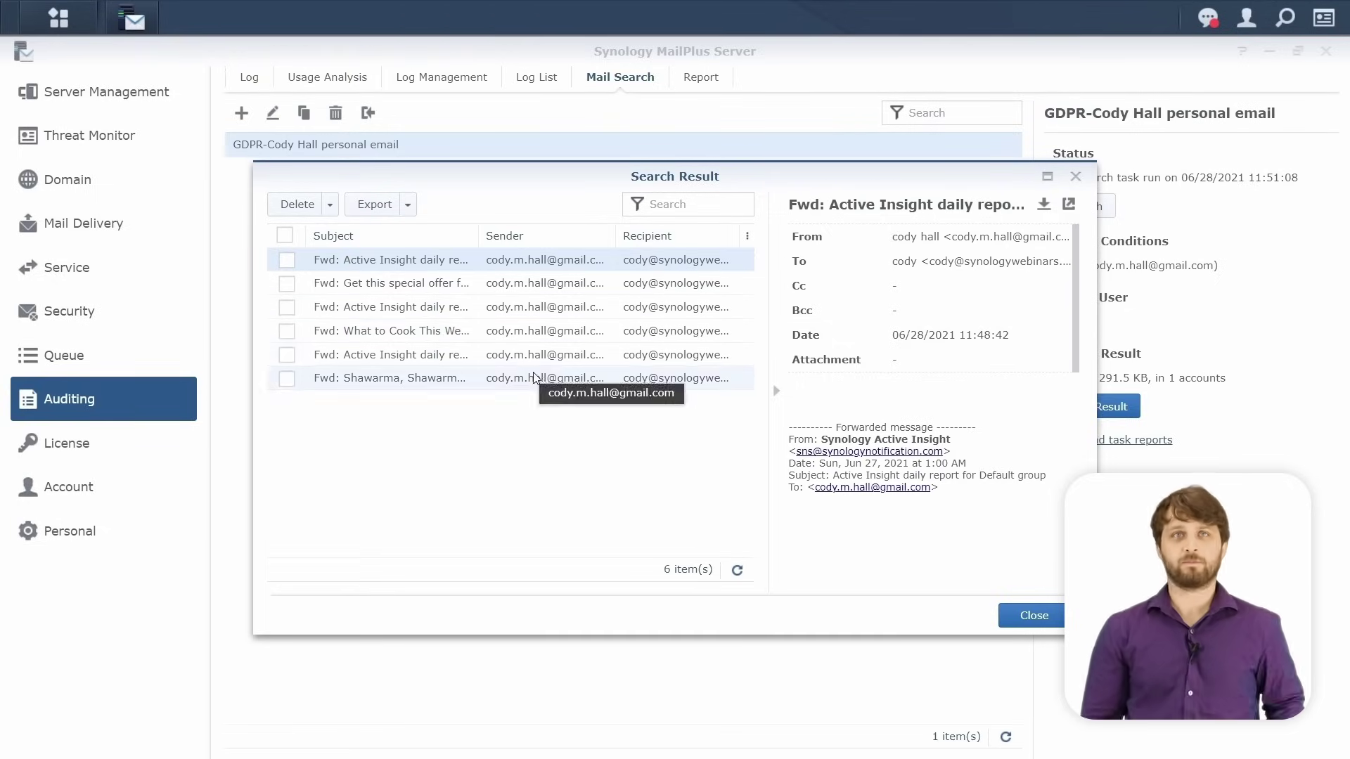
{"action": "left_click", "coordinate": [406, 204]}
{"action": "mouse_move", "coordinate": [415, 240]}
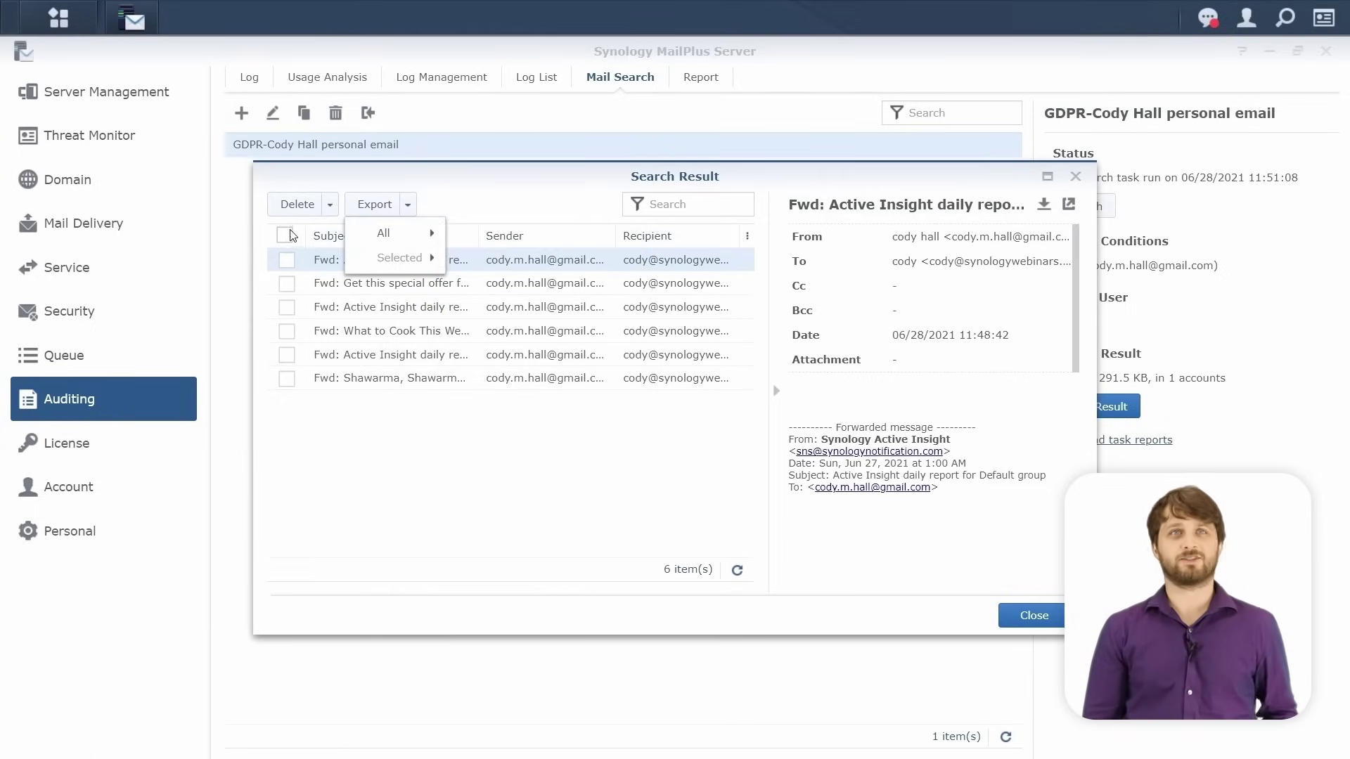
Select all six found mails and permanently delete them.
{"action": "left_click", "coordinate": [284, 235]}
{"action": "left_click", "coordinate": [298, 204]}
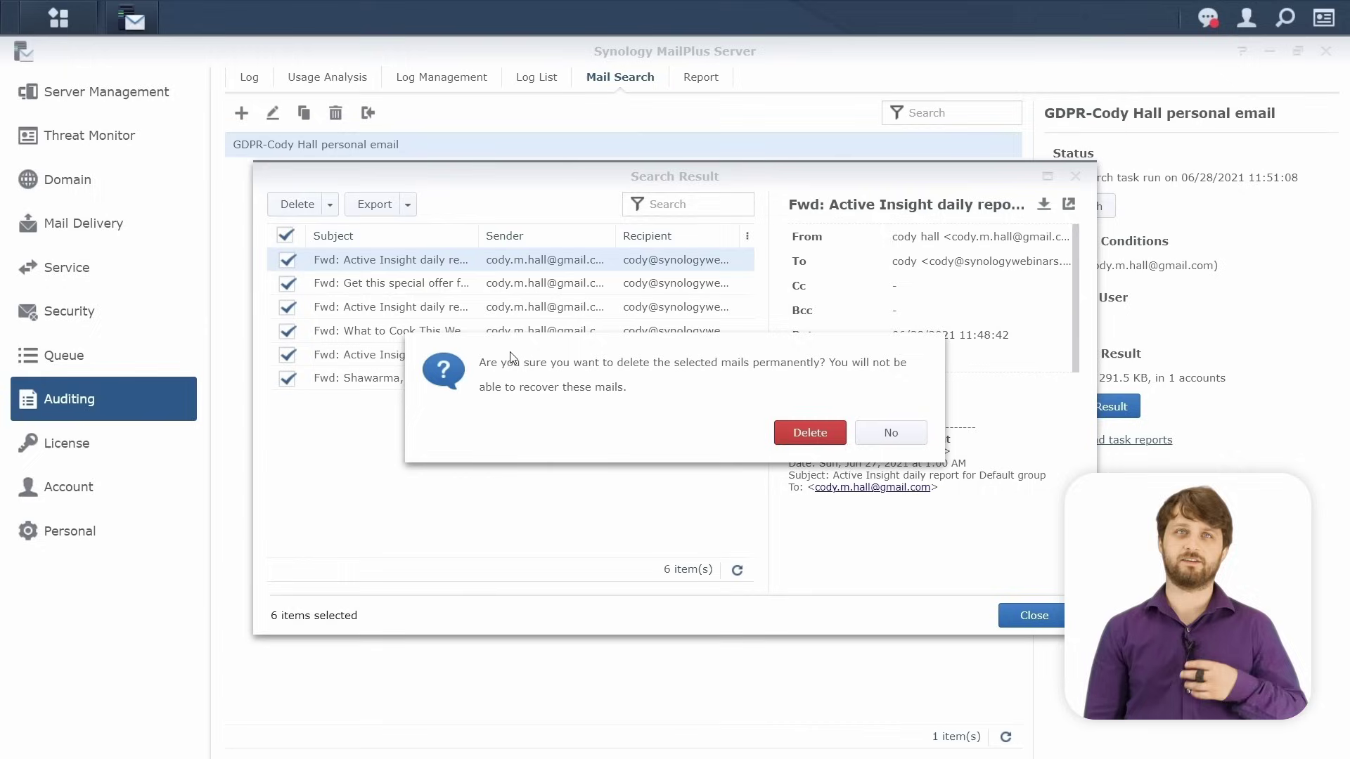
{"action": "left_click", "coordinate": [779, 444]}
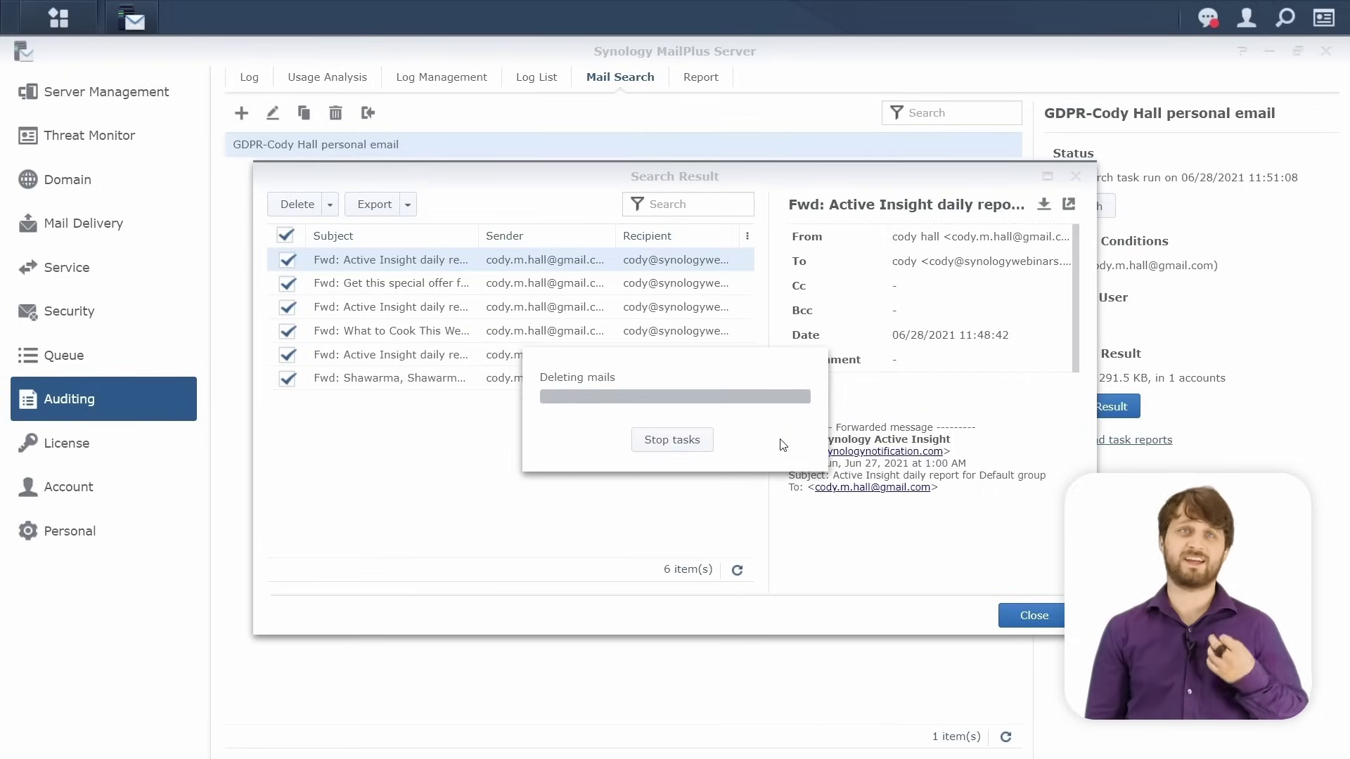